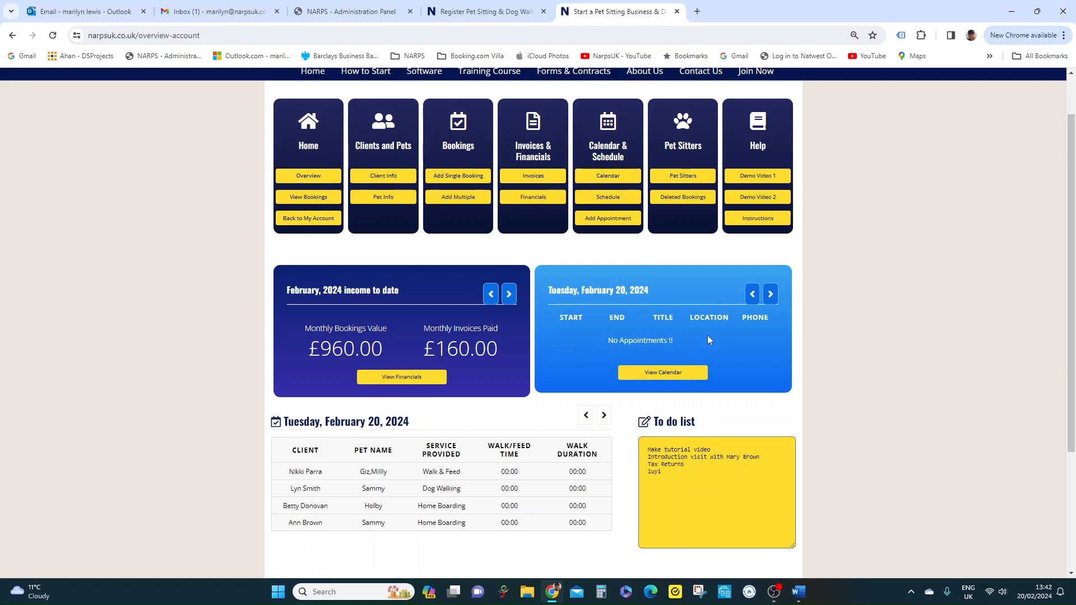
# Look over the account overview and open the form for adding a single booking.
pyautogui.scroll(-1, 707, 335)
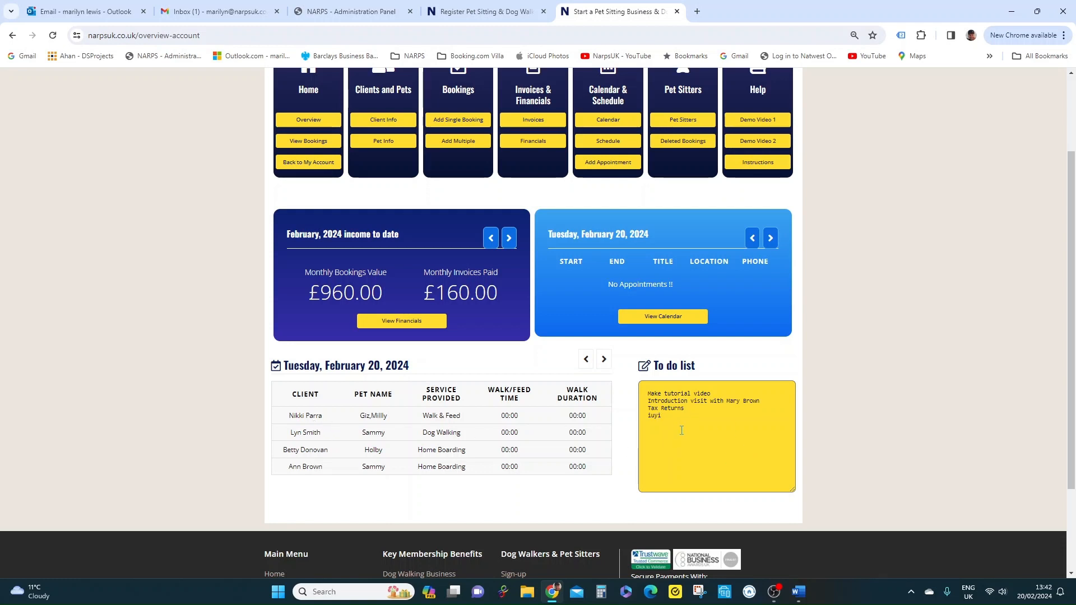
pyautogui.scroll(2, 681, 430)
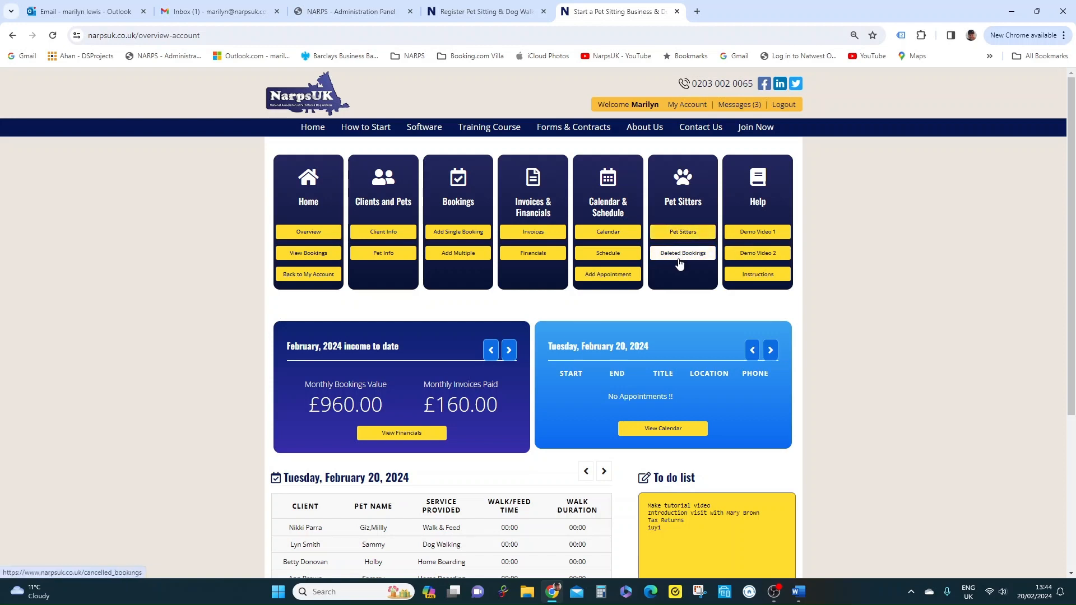
pyautogui.scroll(-2, 678, 260)
pyautogui.scroll(1, 668, 277)
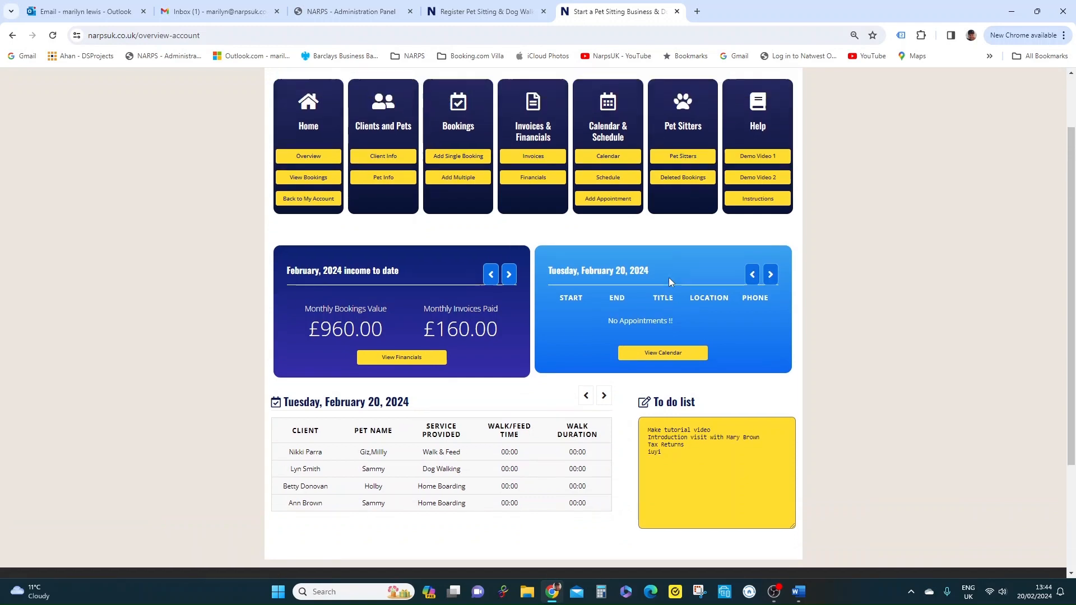
pyautogui.scroll(1, 633, 274)
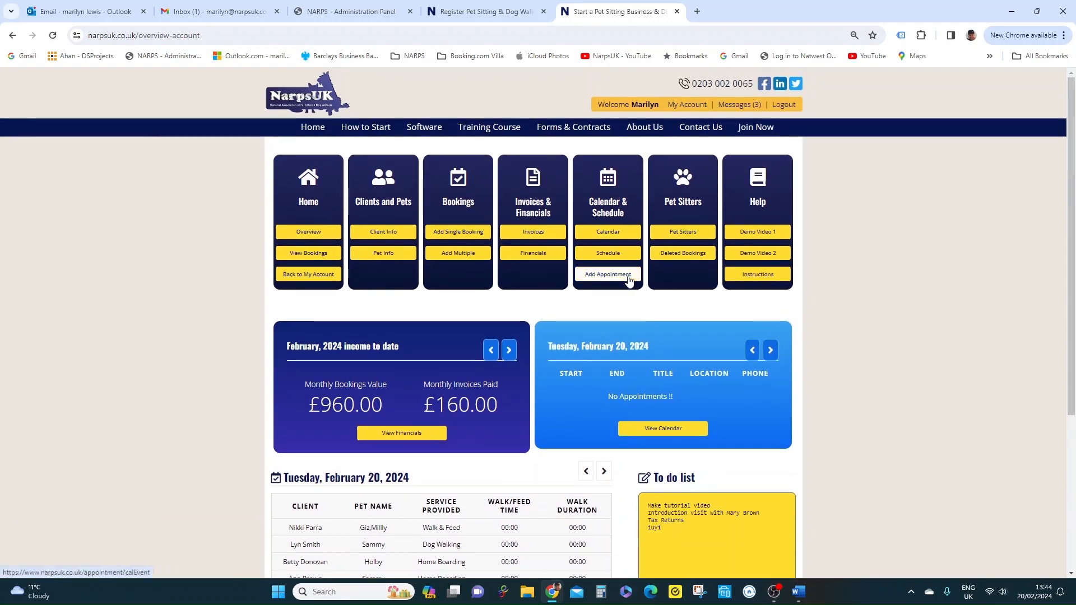
pyautogui.click(456, 231)
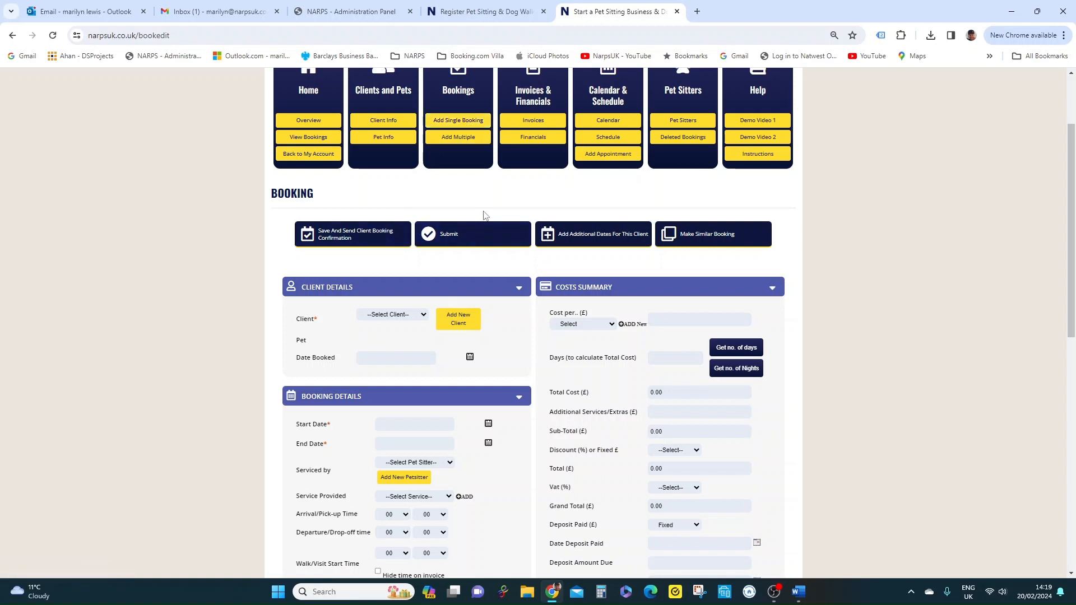
pyautogui.scroll(-1, 486, 215)
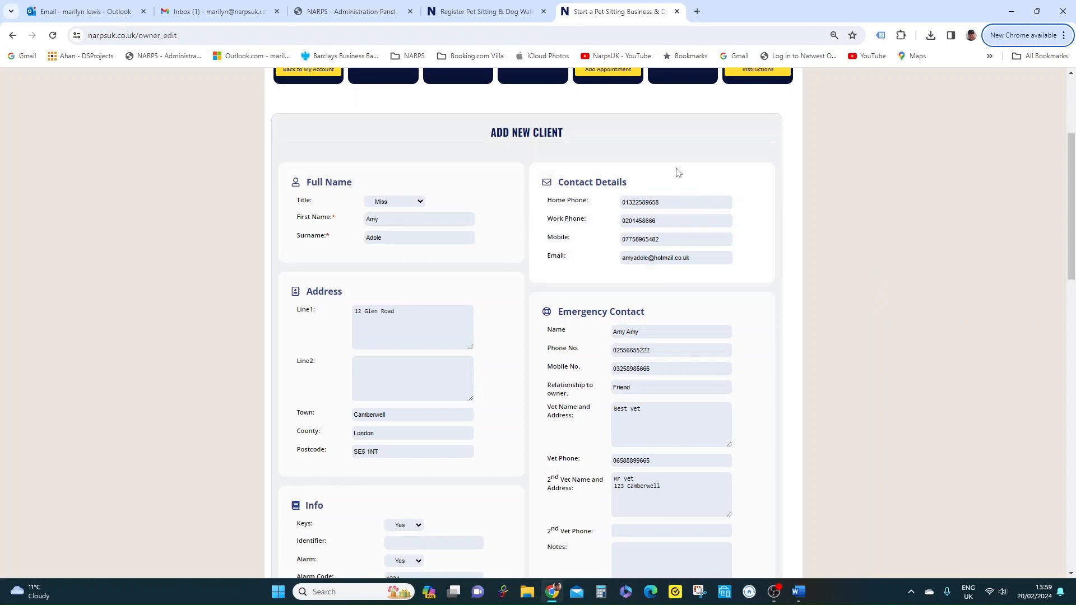
# Examine the new client form's name, address, contact details, emergency contact and info sections, including keys and alarm fields.
pyautogui.scroll(-1, 747, 169)
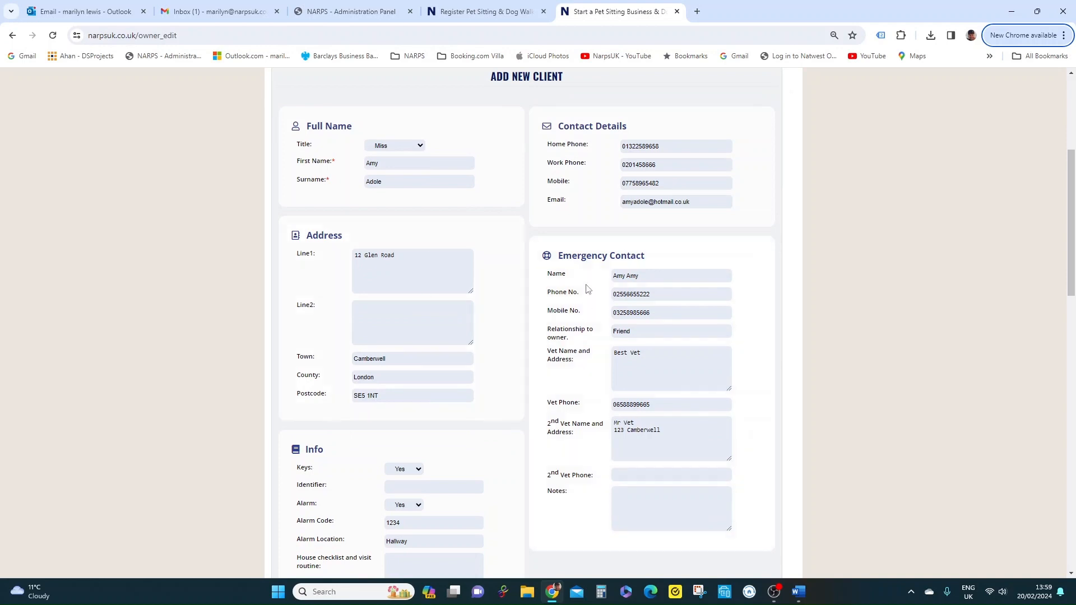
pyautogui.scroll(1, 749, 241)
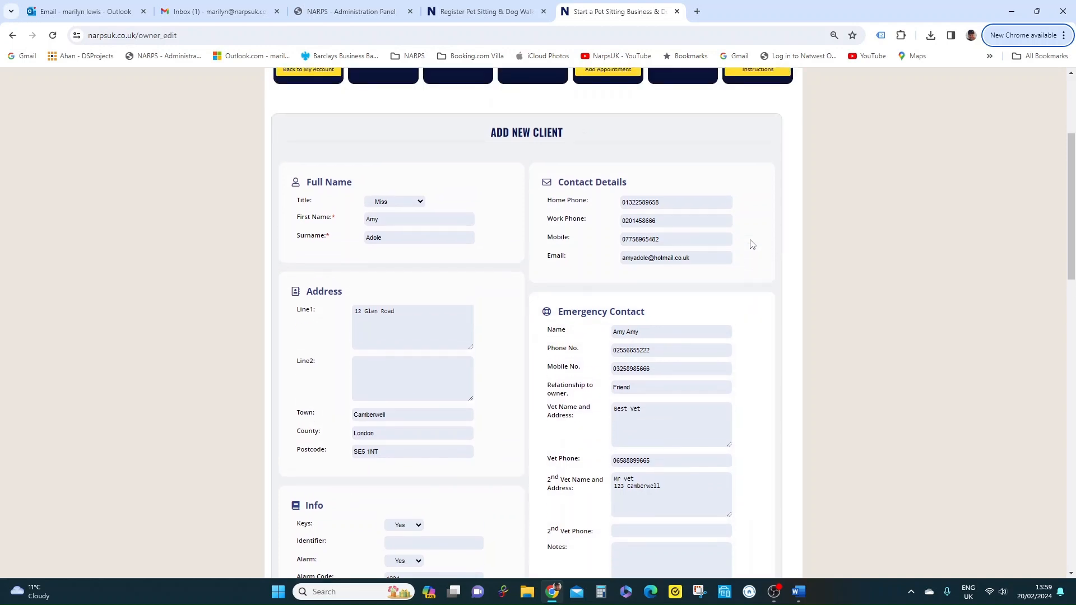
pyautogui.scroll(-1, 556, 234)
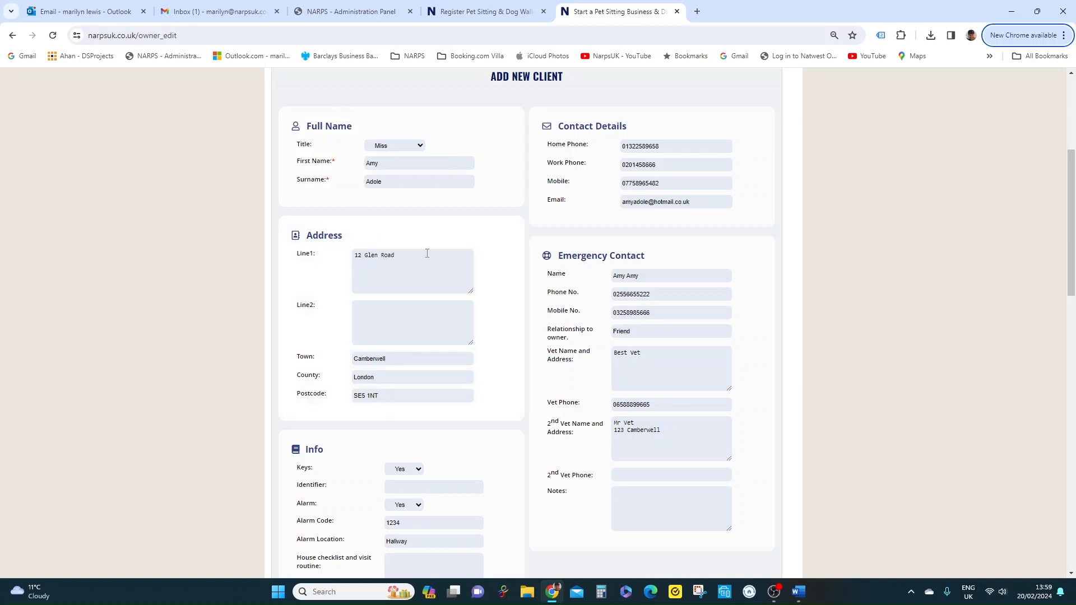
pyautogui.scroll(-1, 431, 311)
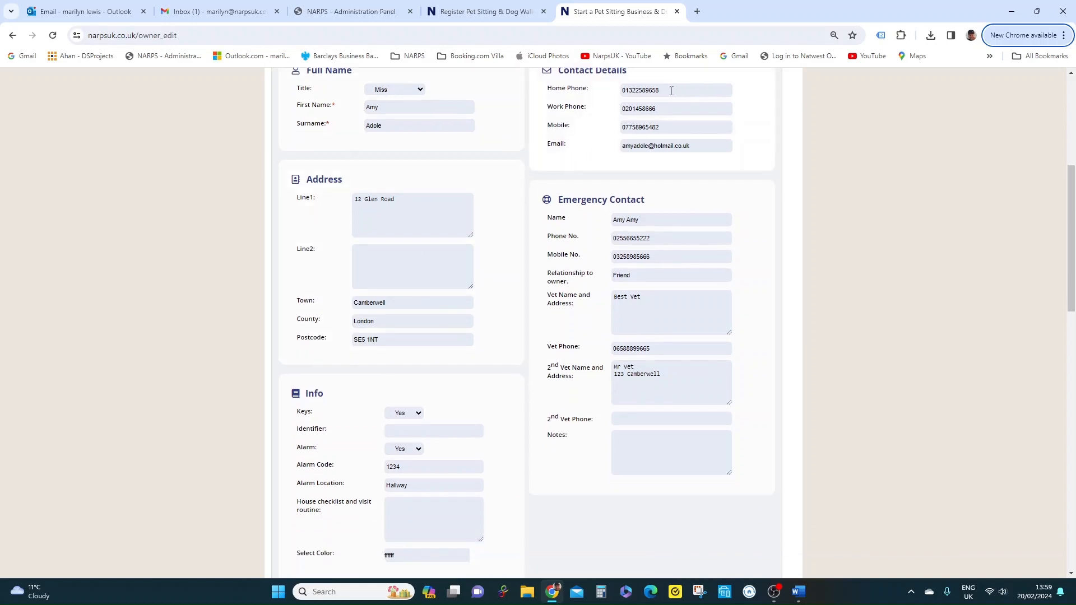
pyautogui.scroll(-1, 669, 303)
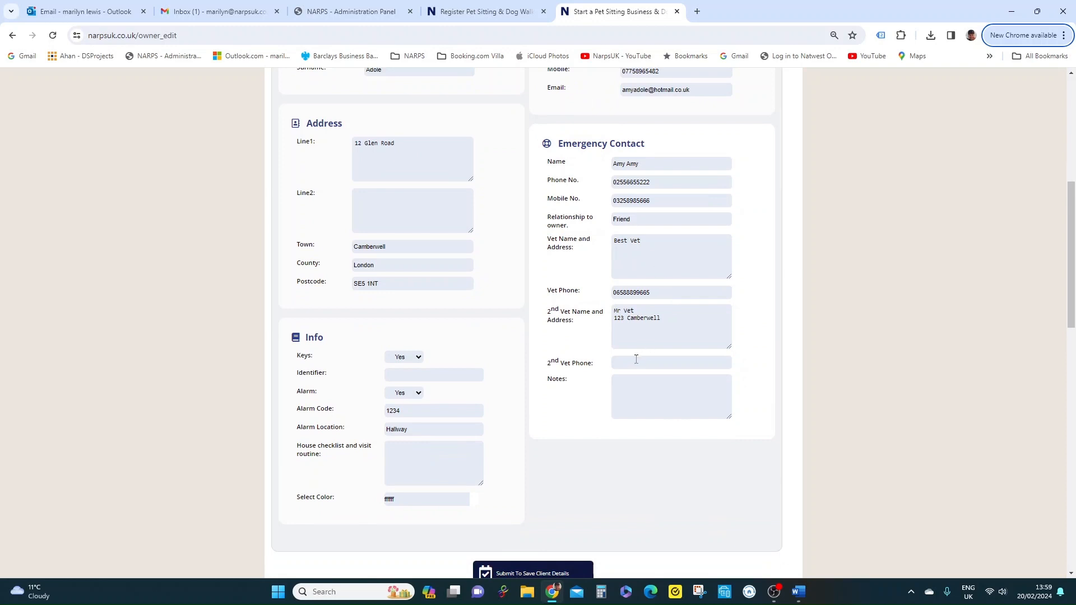
pyautogui.scroll(-2, 533, 375)
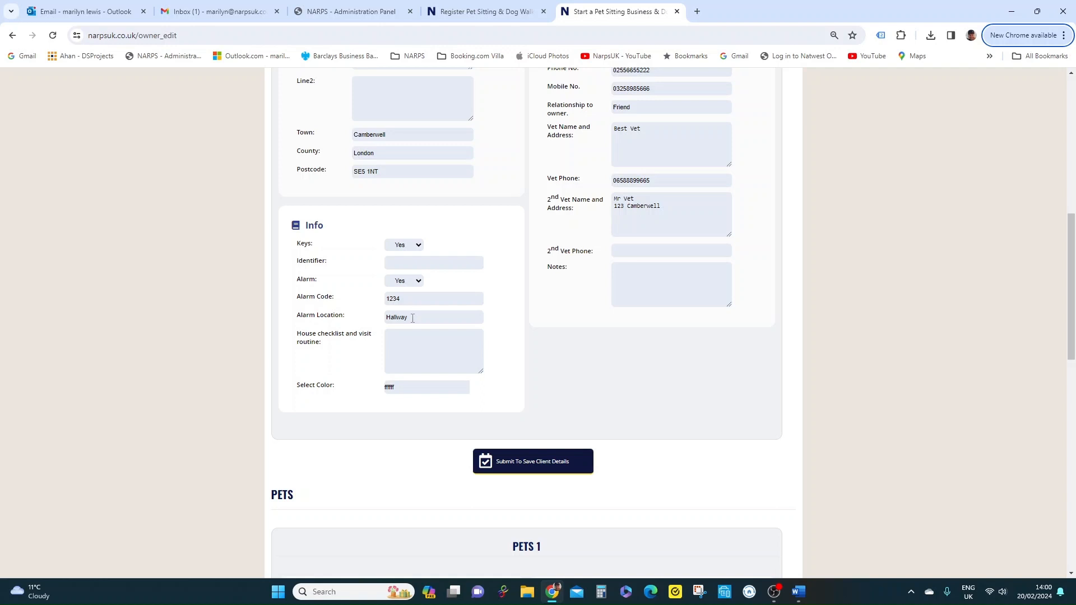
pyautogui.scroll(-1, 412, 318)
pyautogui.scroll(-1, 562, 312)
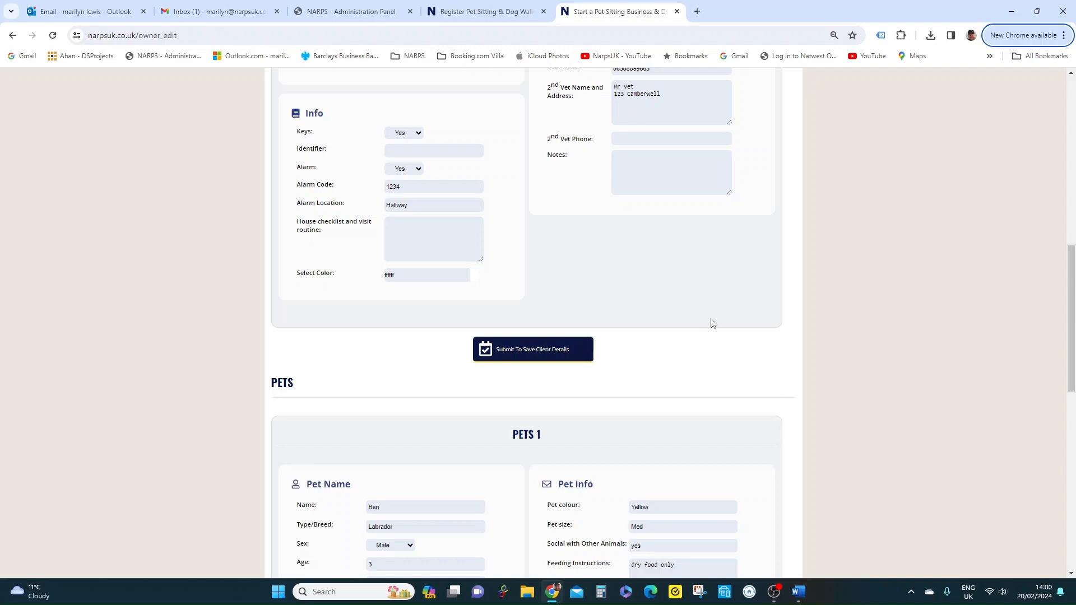
# Examine the first pet's name, health and pet info sections, plus the save and follow-up options beneath them.
pyautogui.scroll(-5, 711, 321)
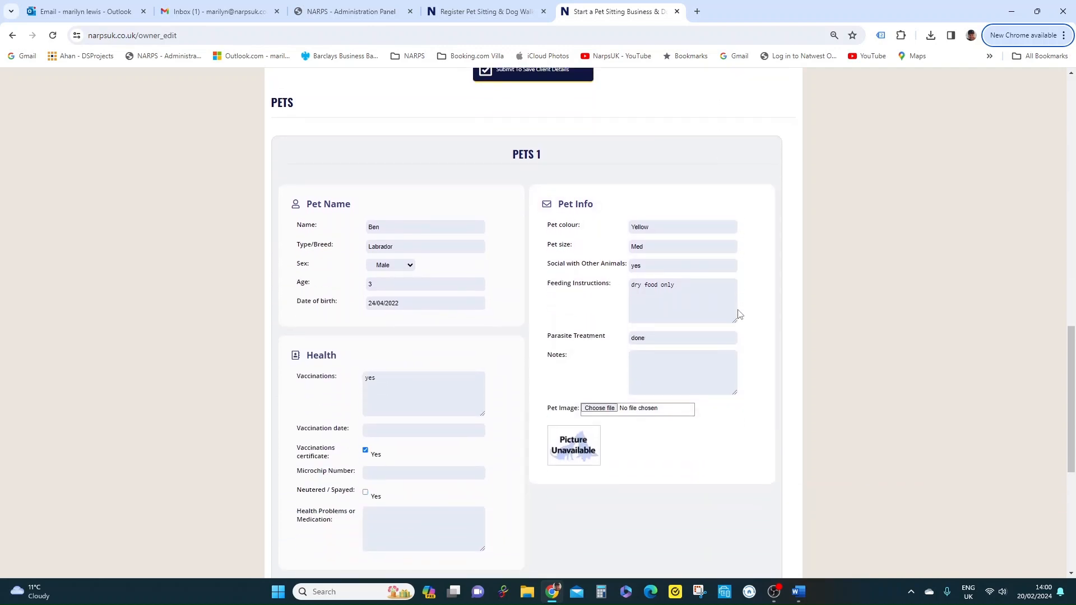
pyautogui.scroll(-1, 737, 314)
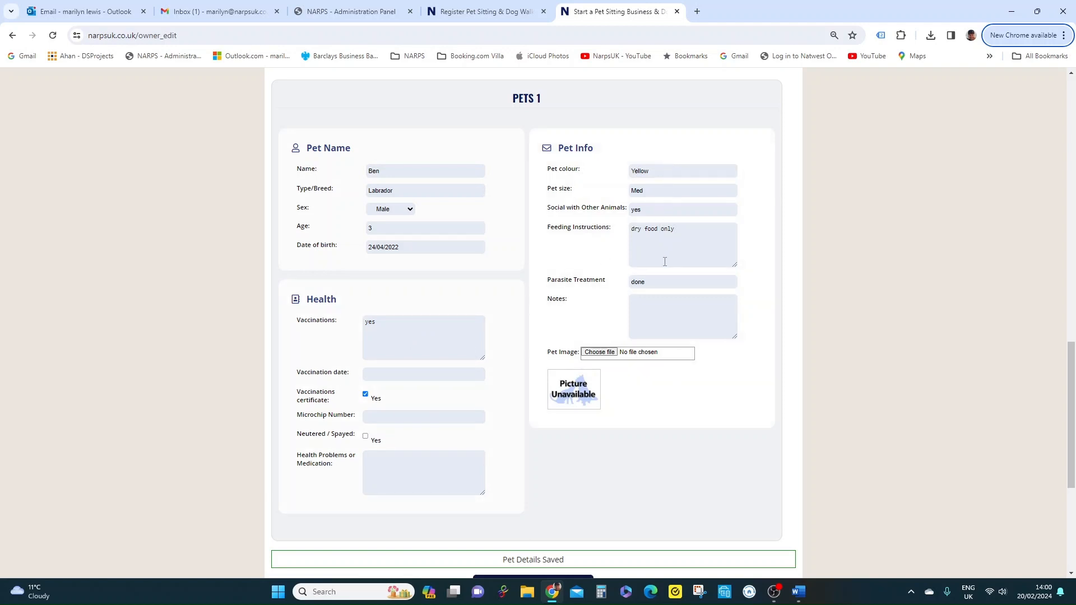
pyautogui.scroll(-1, 700, 275)
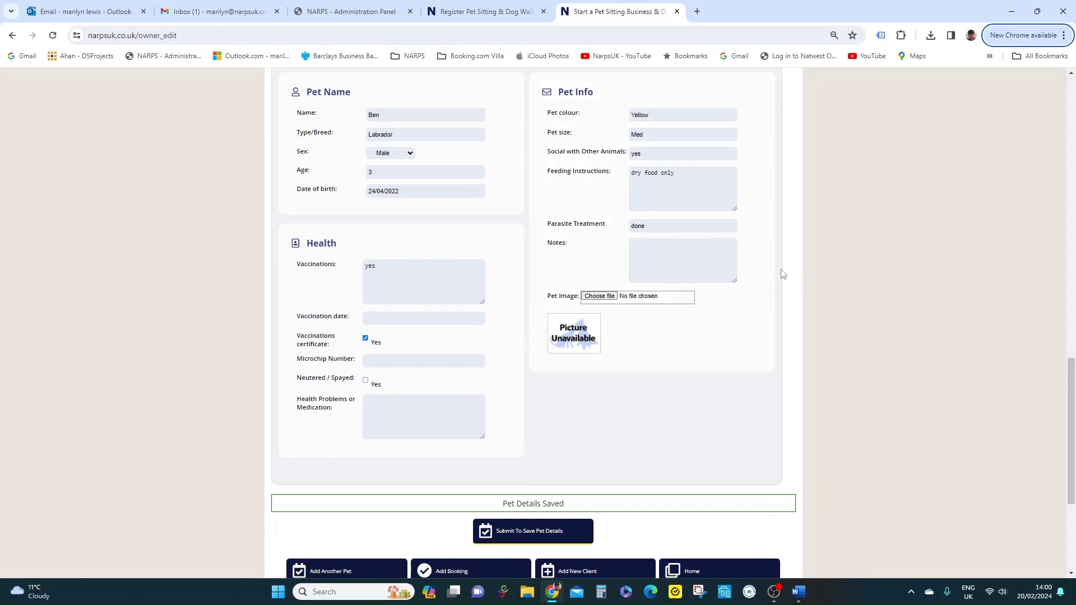
pyautogui.scroll(-2, 723, 266)
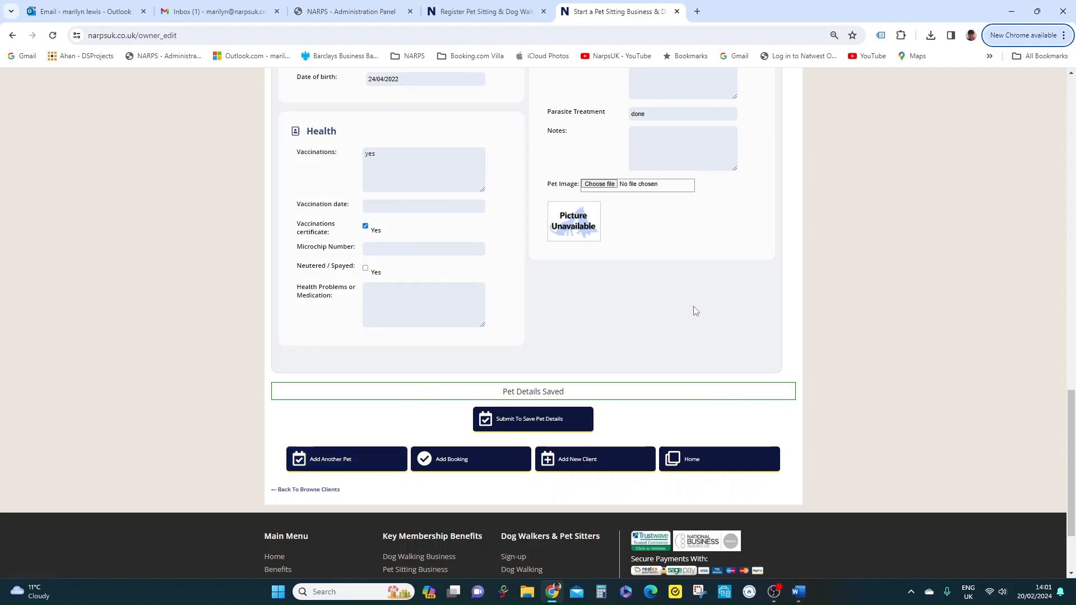
pyautogui.scroll(18, 695, 311)
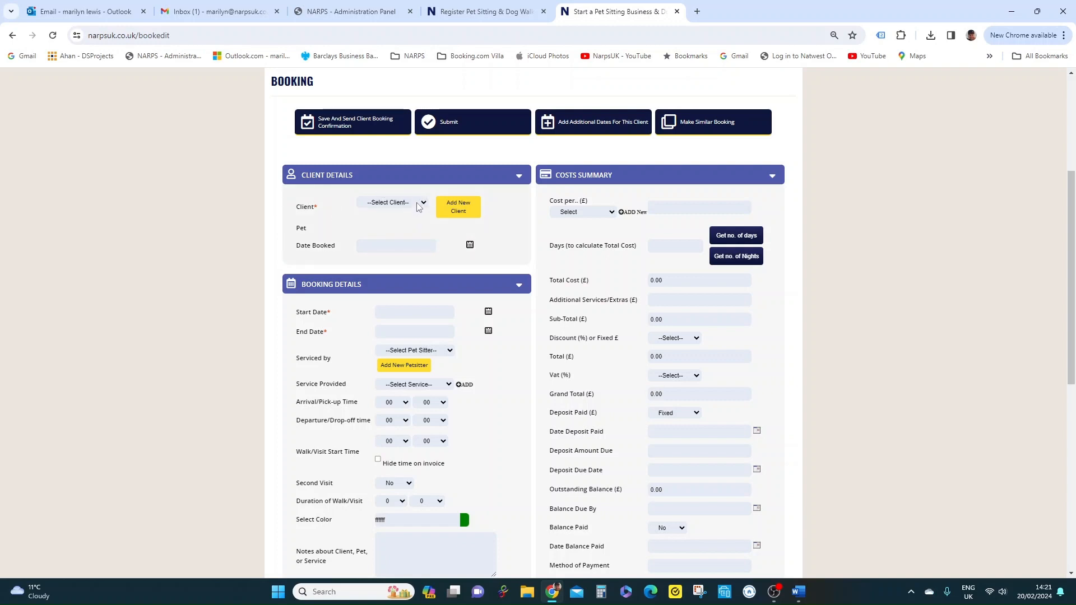
# Assign the second listed client to the booking and include the pets Jack and sam.
pyautogui.click(417, 208)
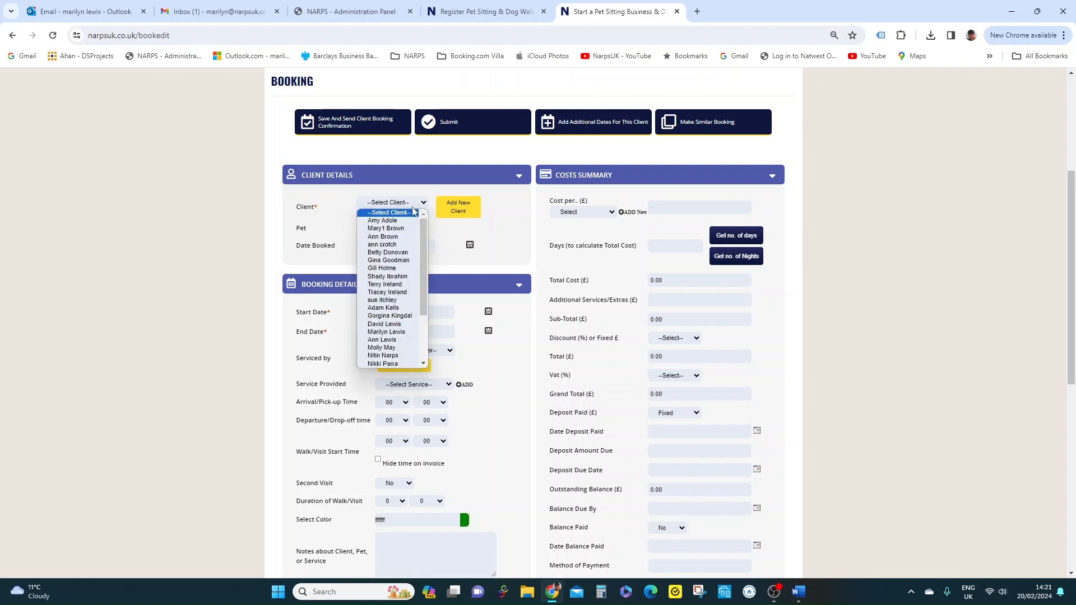
pyautogui.click(401, 229)
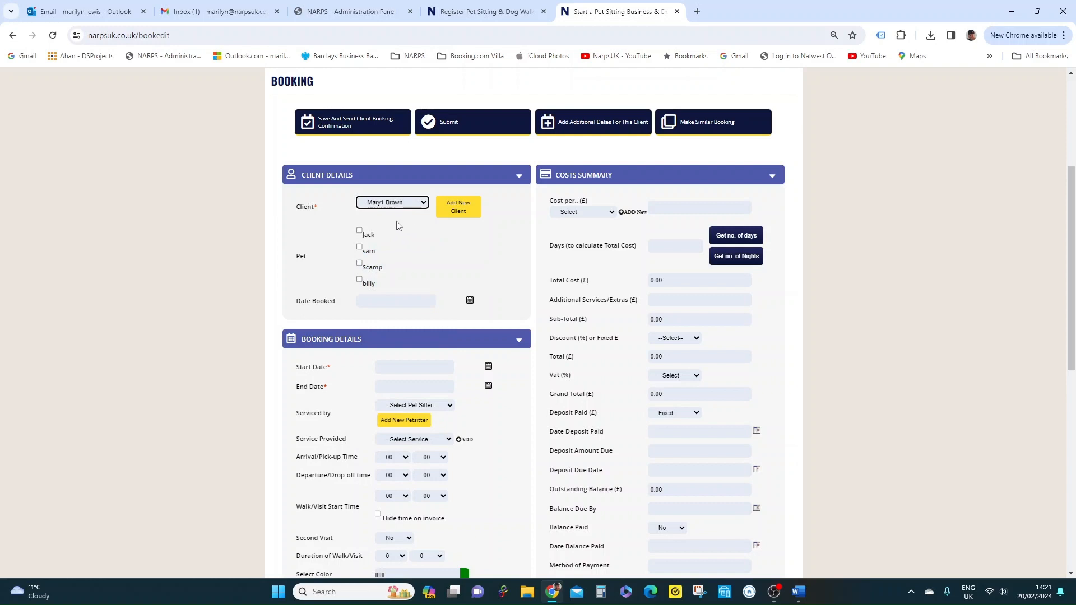
pyautogui.click(360, 232)
pyautogui.click(359, 247)
# Set the booking's Date Booked to 19-Feb-2024.
pyautogui.scroll(-1, 404, 253)
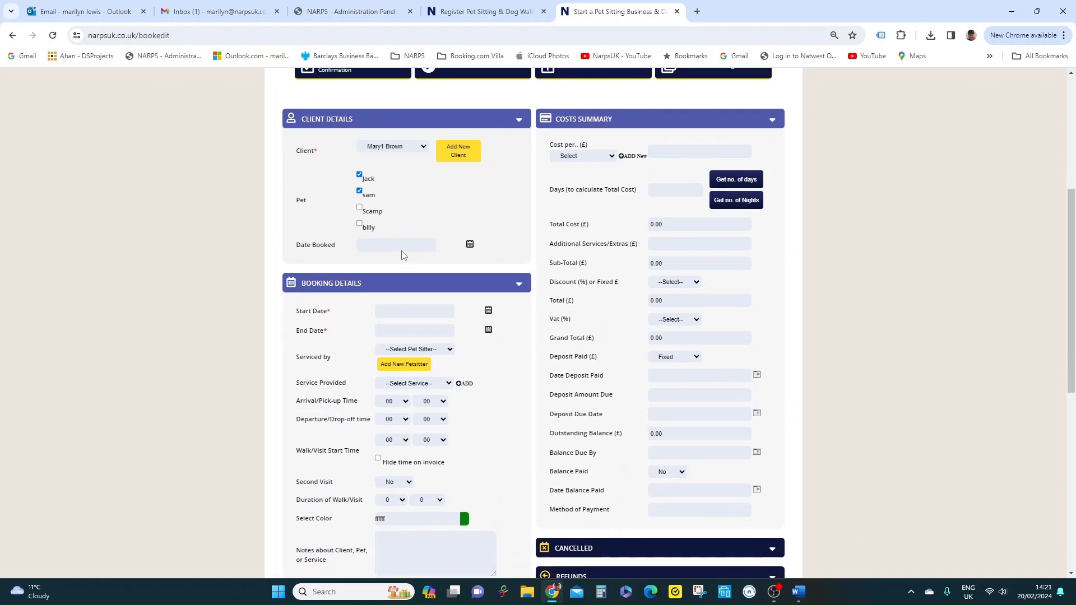
pyautogui.click(470, 244)
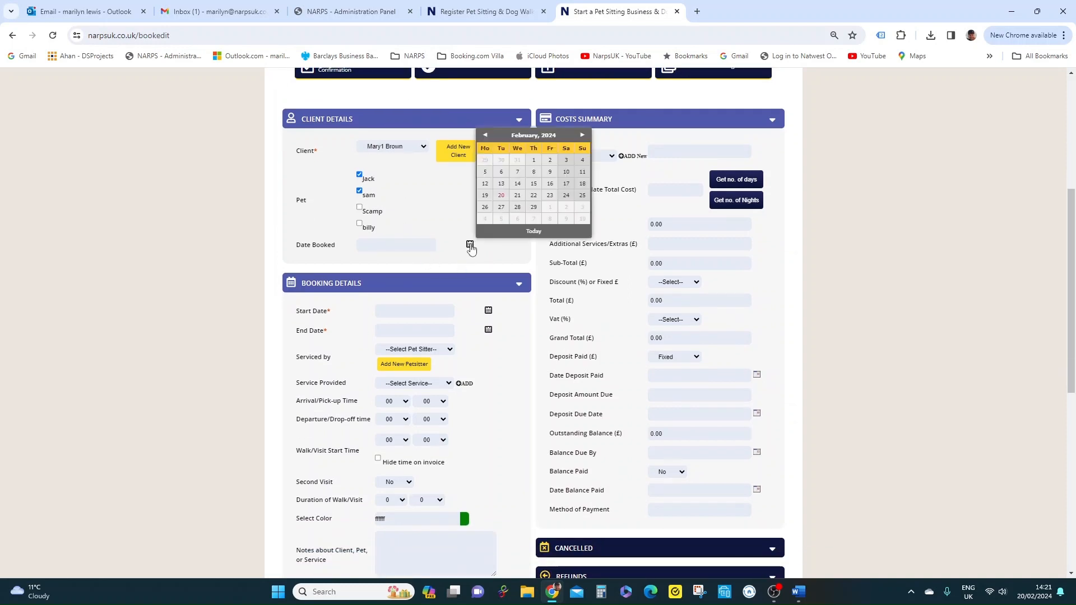
pyautogui.click(485, 197)
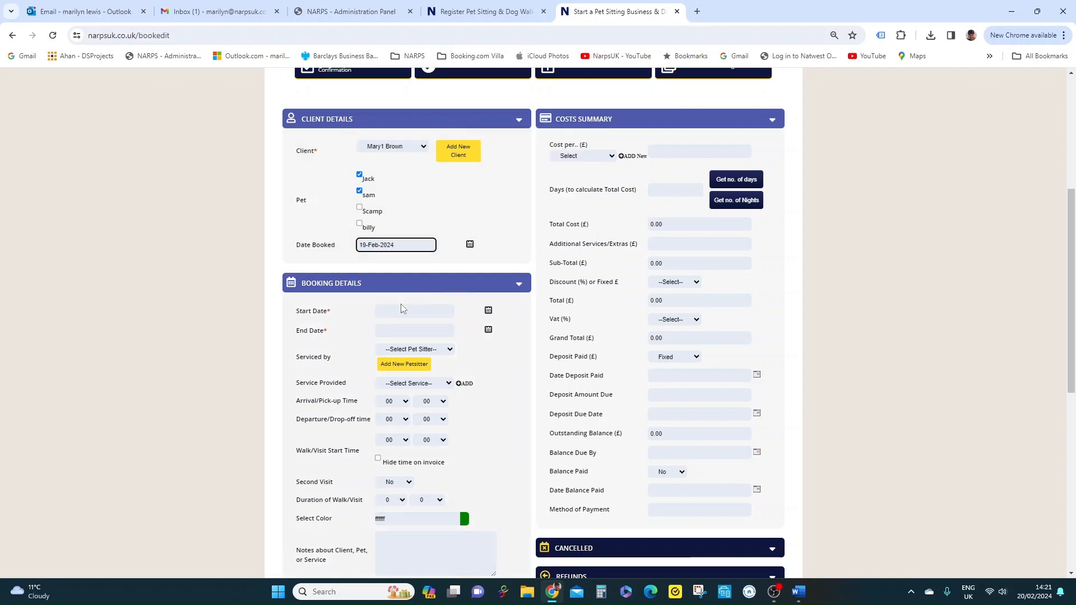
# Set the booking's start date to 26-Feb-2024 and its end date to 1 March 2024.
pyautogui.click(380, 310)
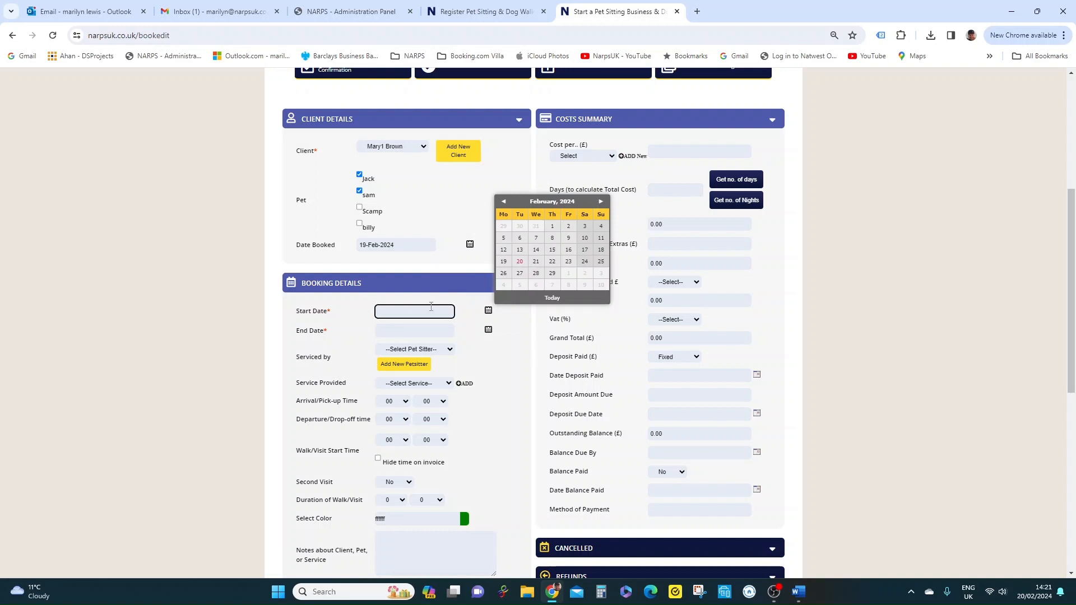
pyautogui.click(503, 275)
pyautogui.click(448, 332)
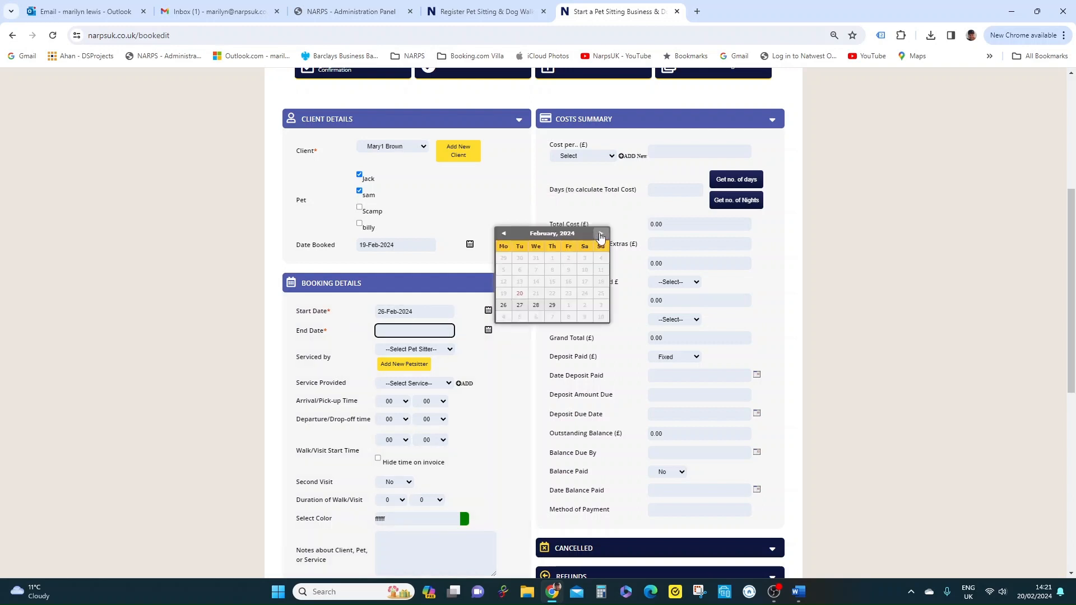
pyautogui.click(600, 233)
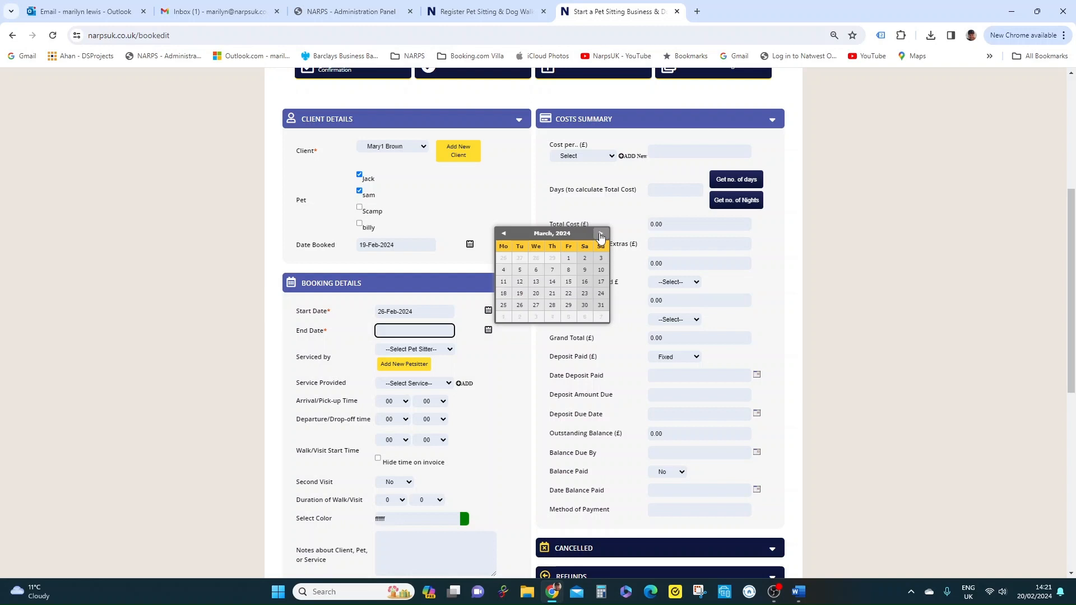
pyautogui.click(566, 259)
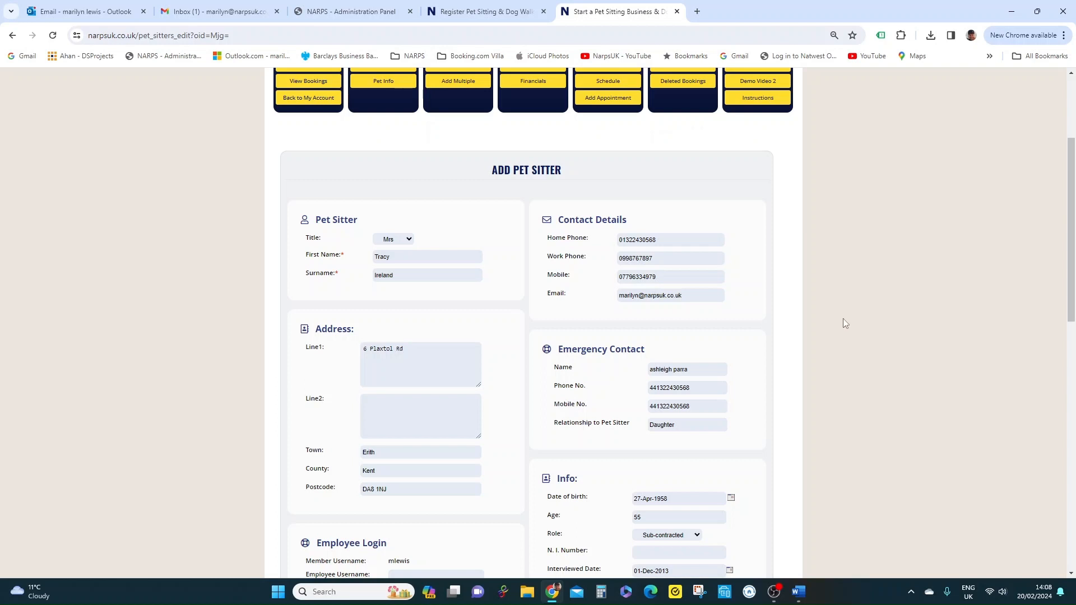
# Examine the pet sitter form's personal, contact, emergency contact and info sections, and the employee login access permissions.
pyautogui.scroll(-1, 653, 190)
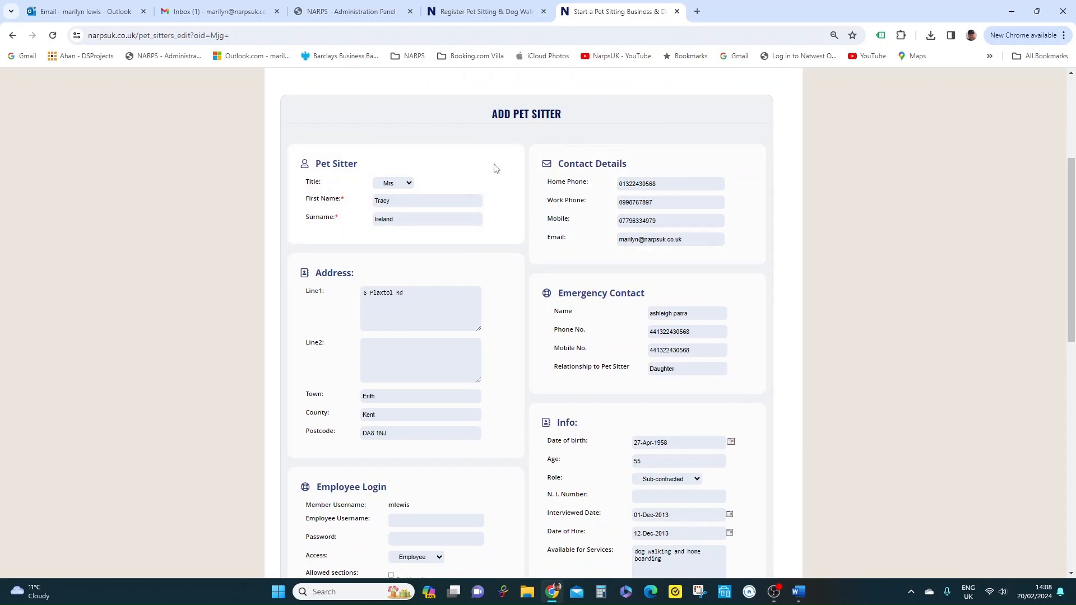
pyautogui.scroll(-1, 498, 162)
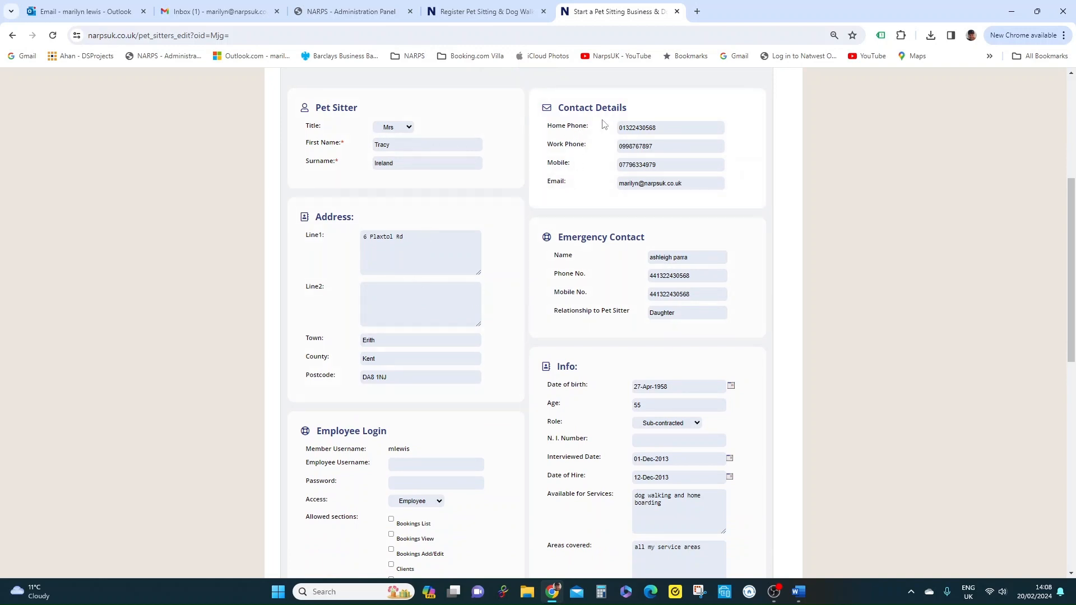
pyautogui.scroll(-2, 595, 175)
pyautogui.scroll(4, 595, 175)
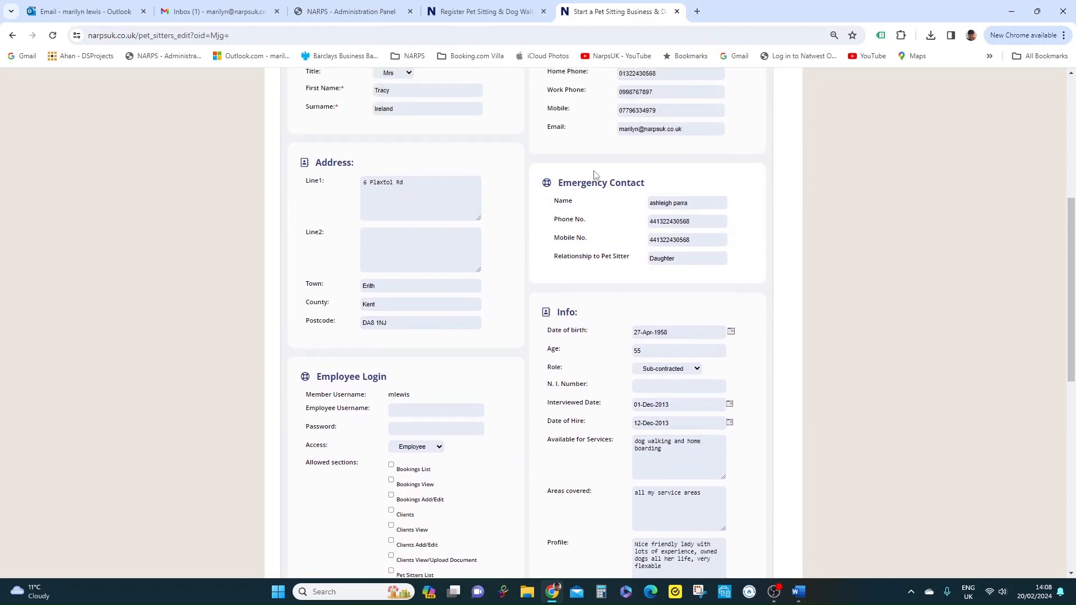
pyautogui.scroll(1, 595, 175)
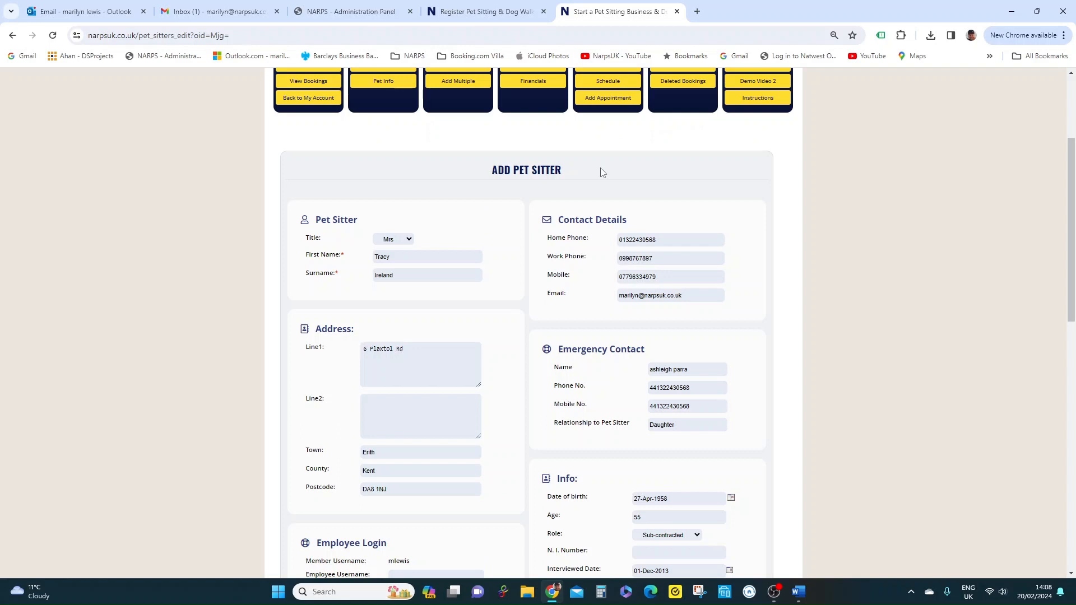
pyautogui.scroll(-2, 690, 179)
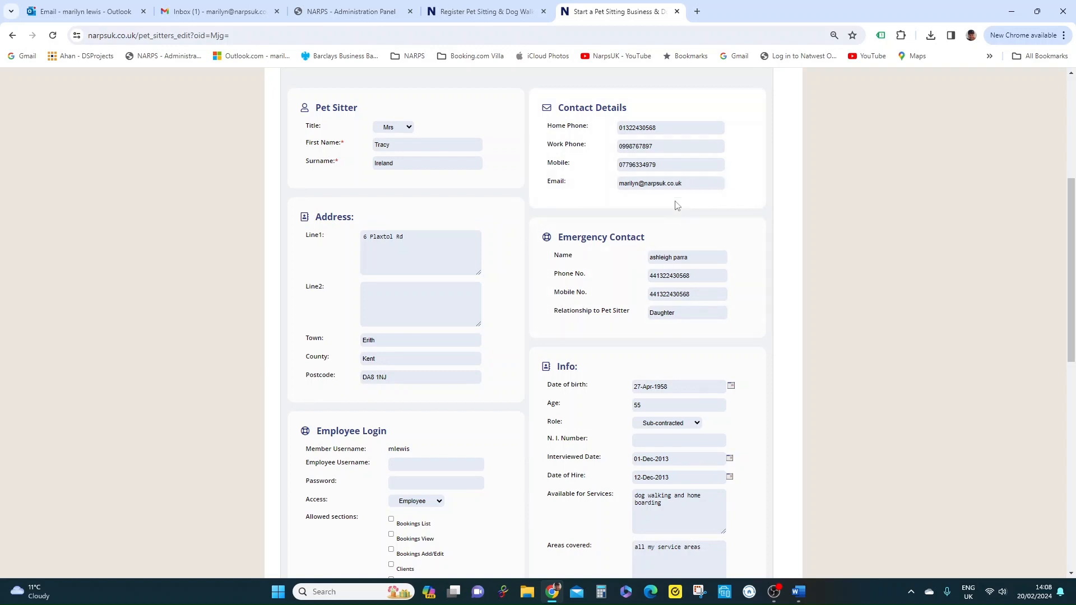
pyautogui.scroll(-2, 673, 206)
pyautogui.scroll(-2, 671, 216)
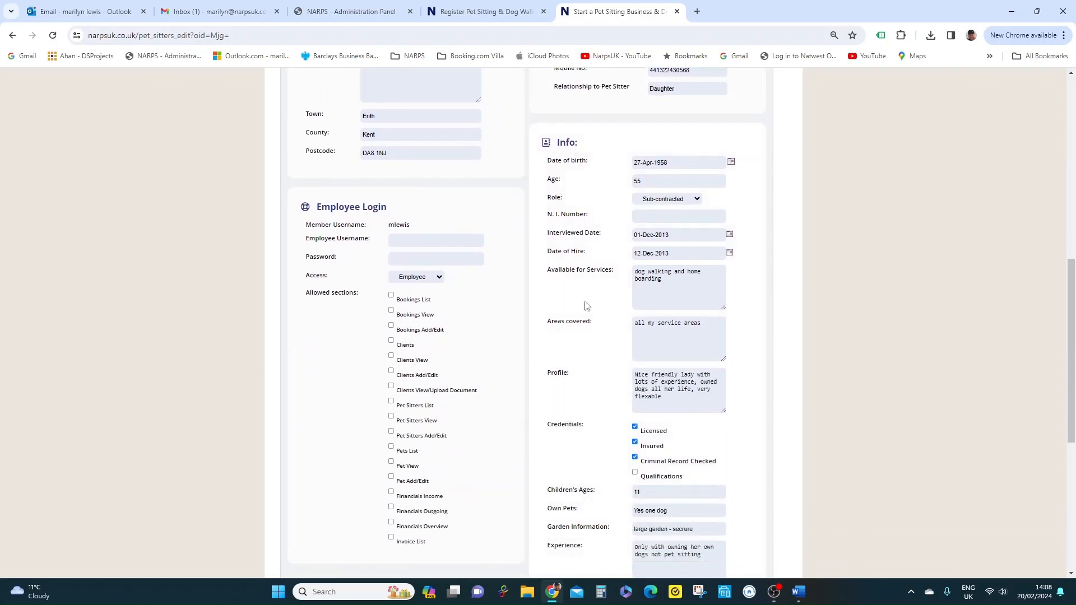
pyautogui.scroll(-2, 622, 313)
pyautogui.scroll(3, 616, 303)
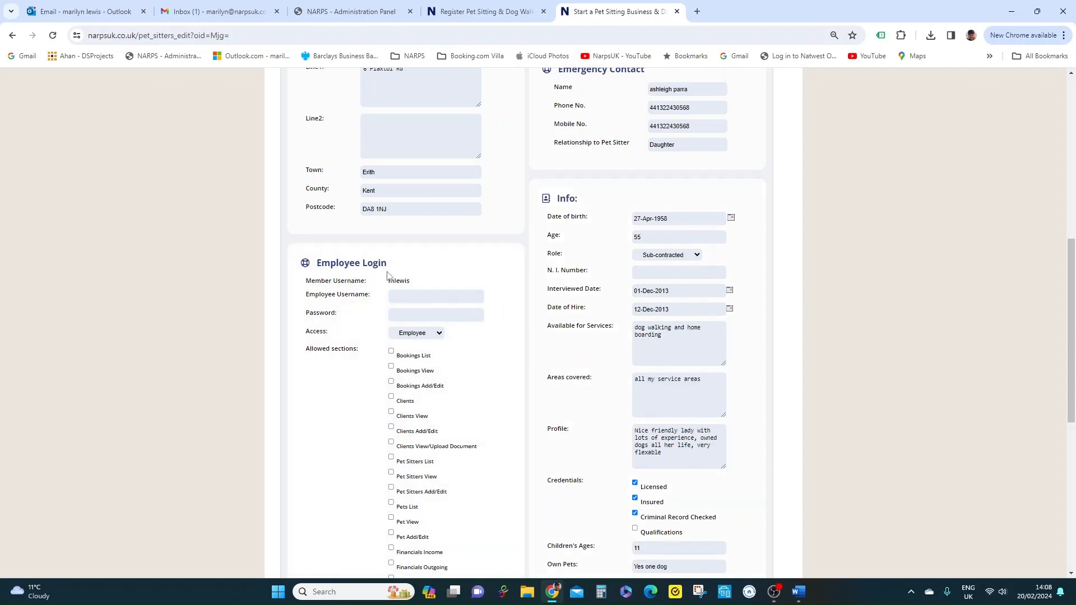
pyautogui.scroll(-1, 373, 278)
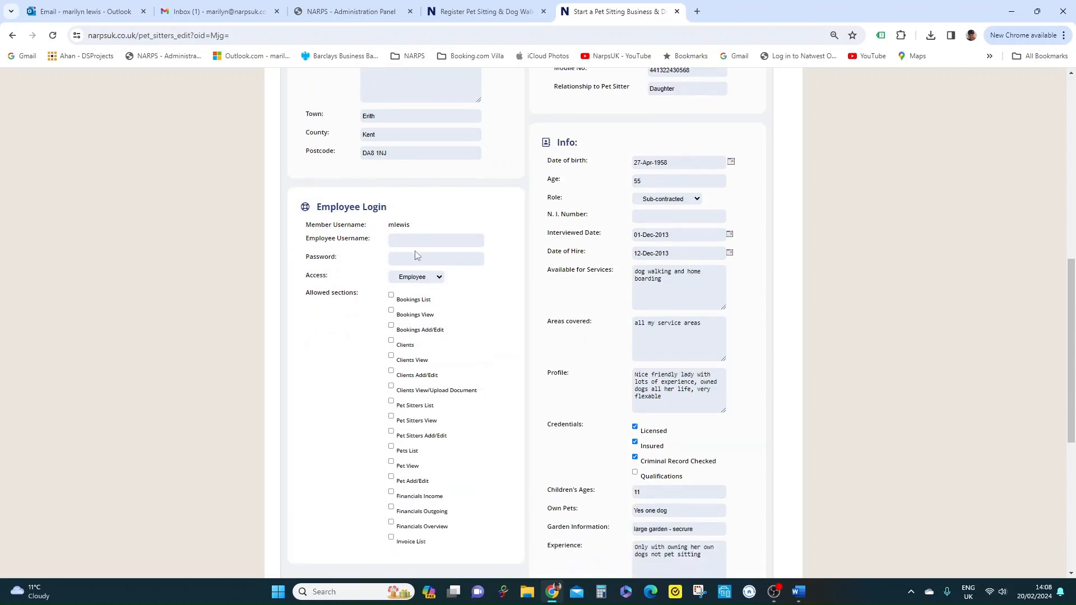
# Examine the employee login's allowed sections and the role options in the pet sitter's info section.
pyautogui.scroll(-1, 373, 284)
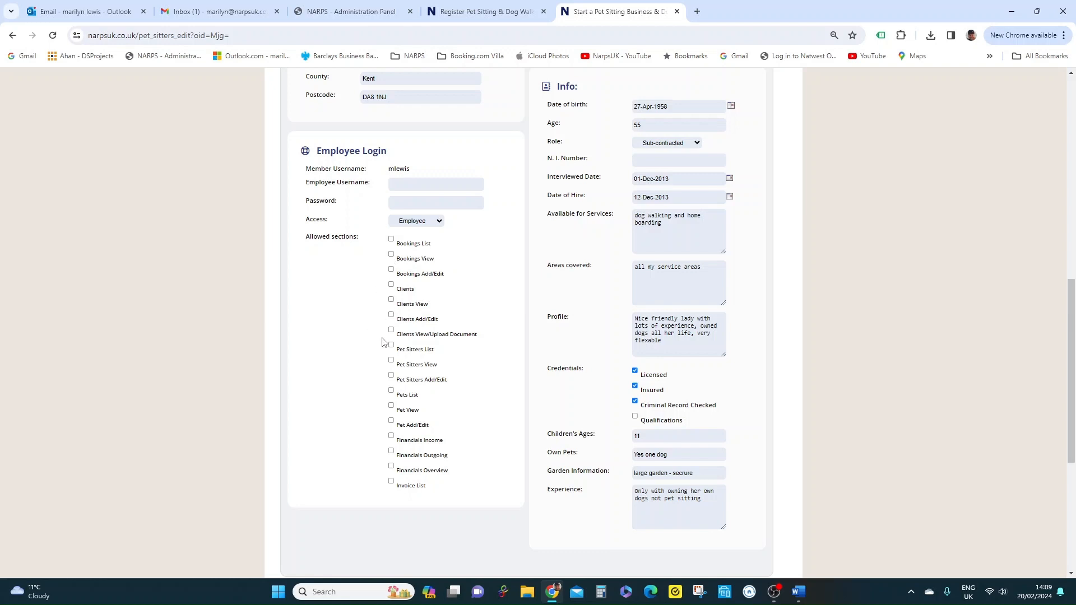
pyautogui.scroll(2, 508, 308)
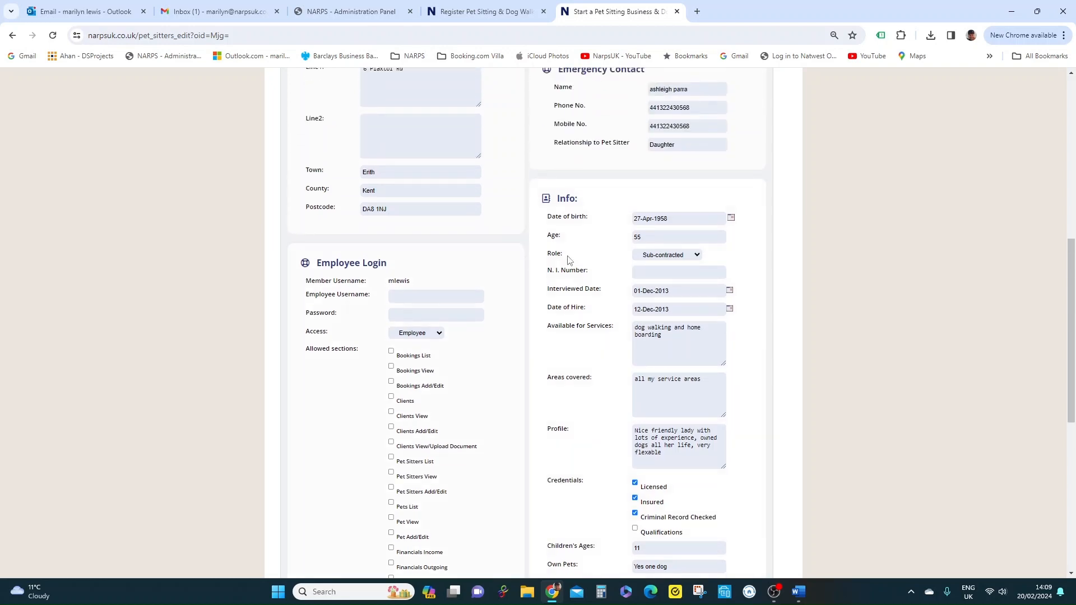
pyautogui.scroll(-1, 566, 262)
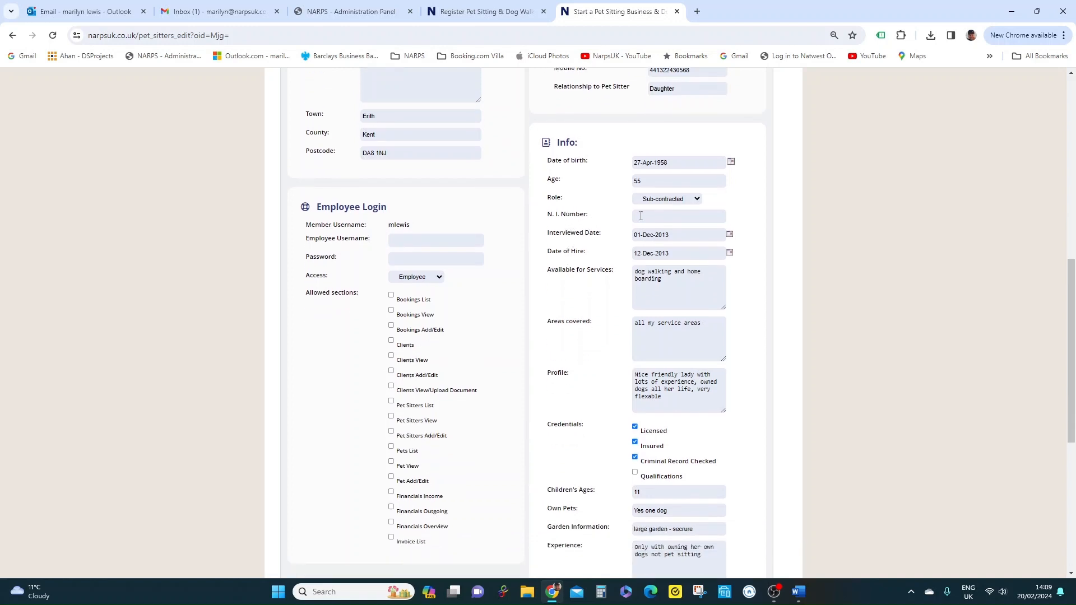
pyautogui.scroll(-1, 652, 219)
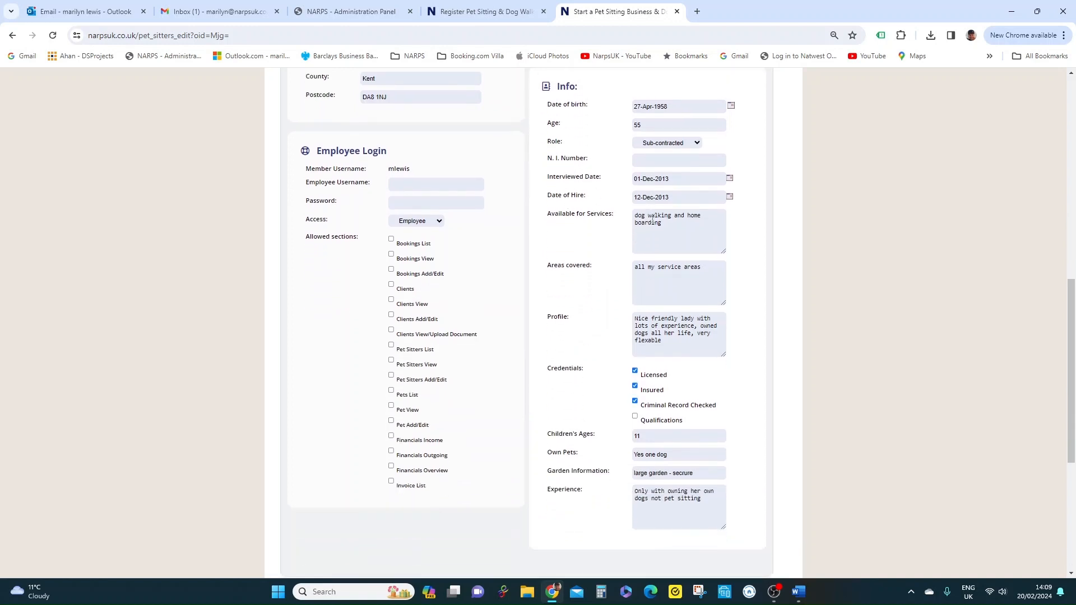
pyautogui.click(679, 144)
pyautogui.click(678, 144)
pyautogui.scroll(-1, 622, 240)
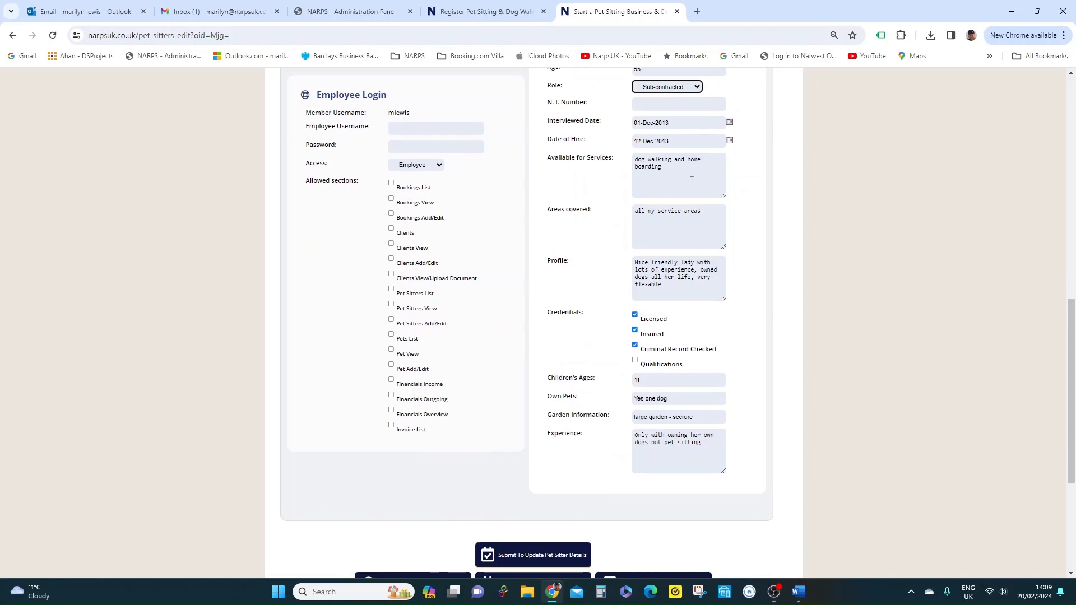
# Review the pet sitter's services, credentials and experience, and submit the form to update the pet sitter's details.
pyautogui.scroll(-1, 691, 181)
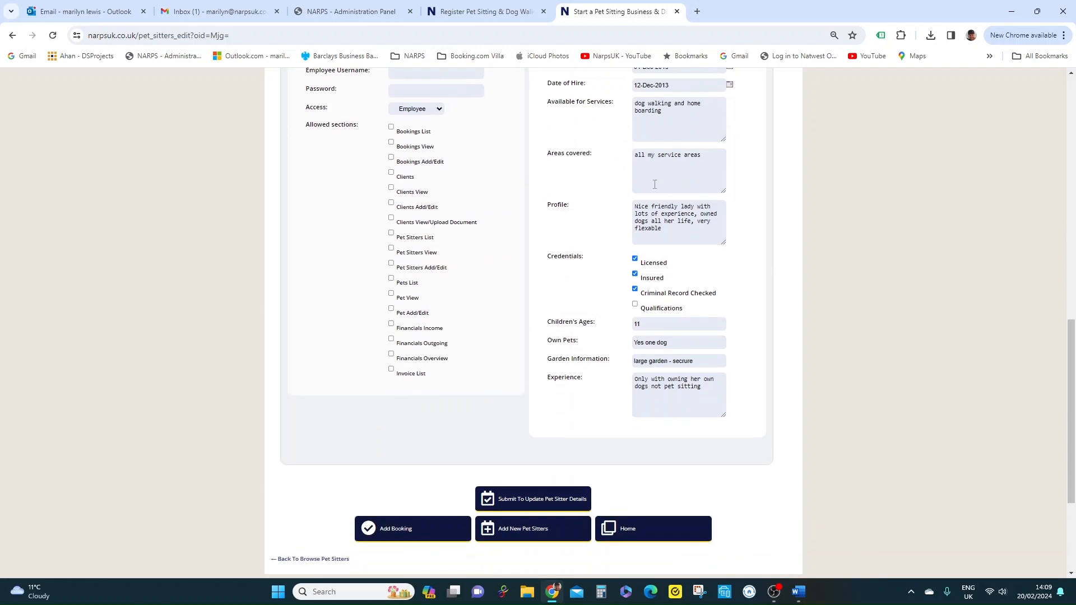
pyautogui.scroll(-1, 670, 187)
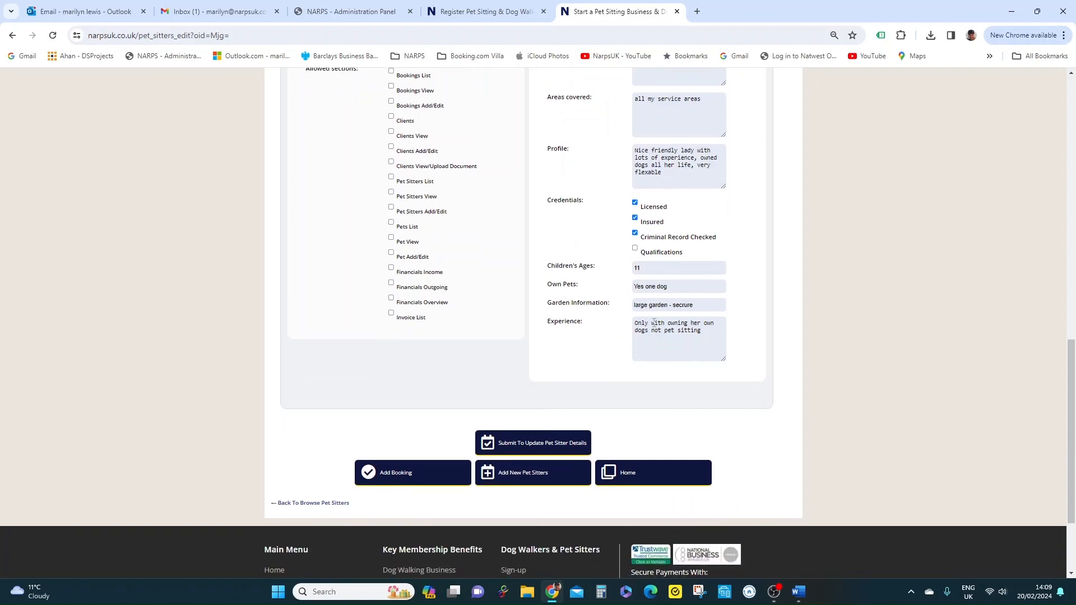
pyautogui.scroll(-1, 700, 268)
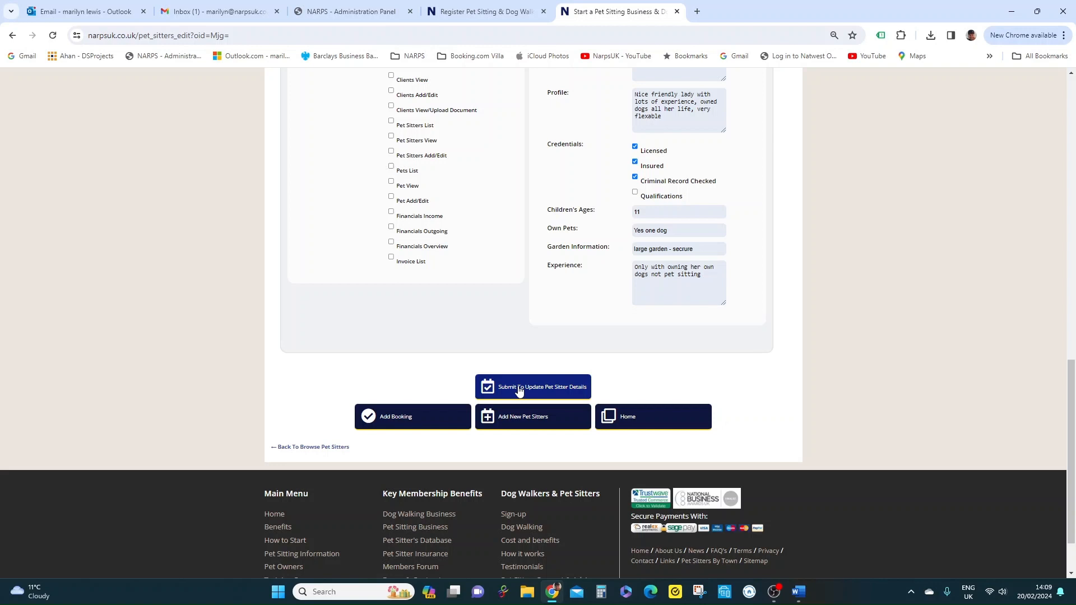
pyautogui.click(518, 389)
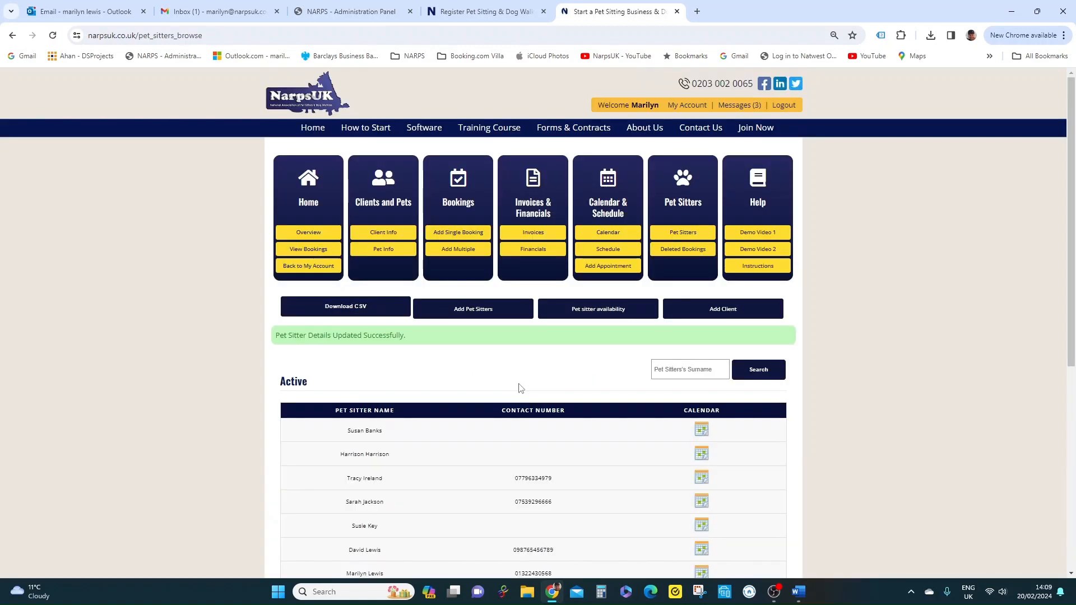
# Assign the third listed pet sitter to the booking and set the service provided to Dog Walking.
pyautogui.scroll(-2, 532, 342)
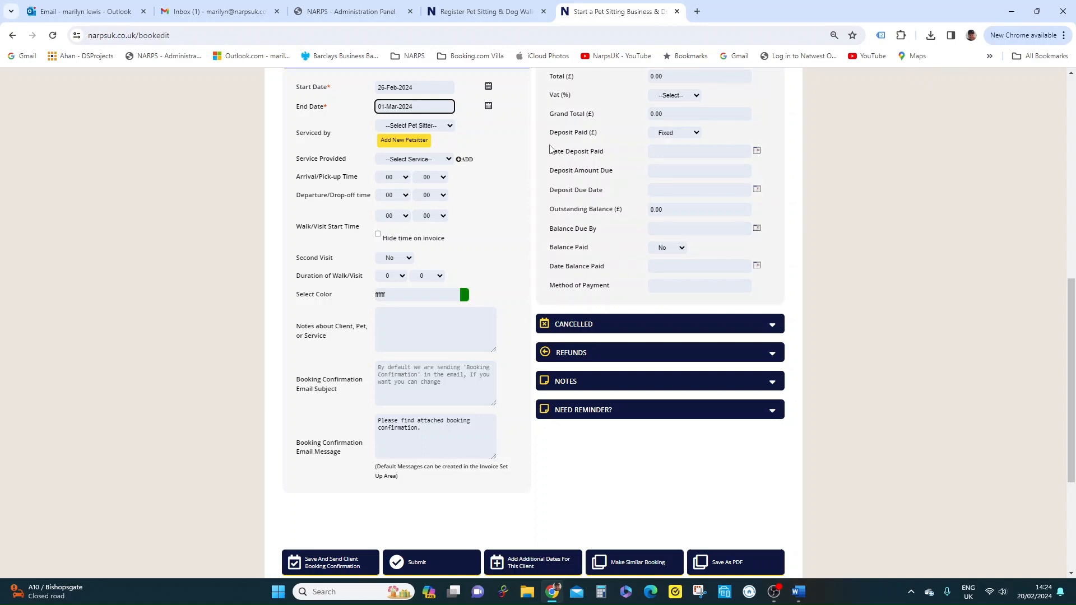
pyautogui.click(445, 128)
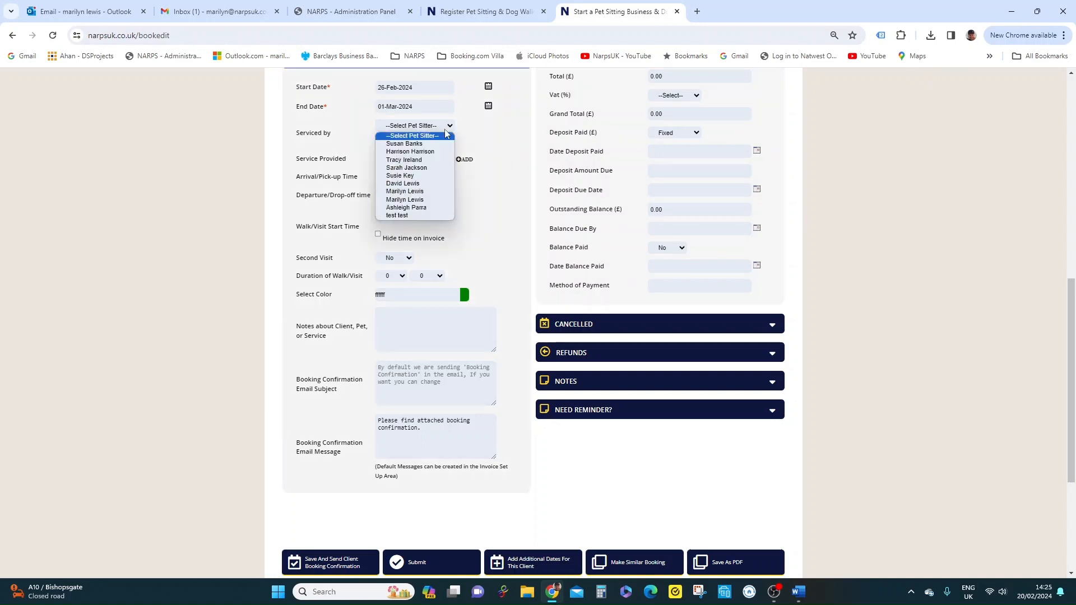
pyautogui.click(435, 162)
pyautogui.scroll(2, 512, 165)
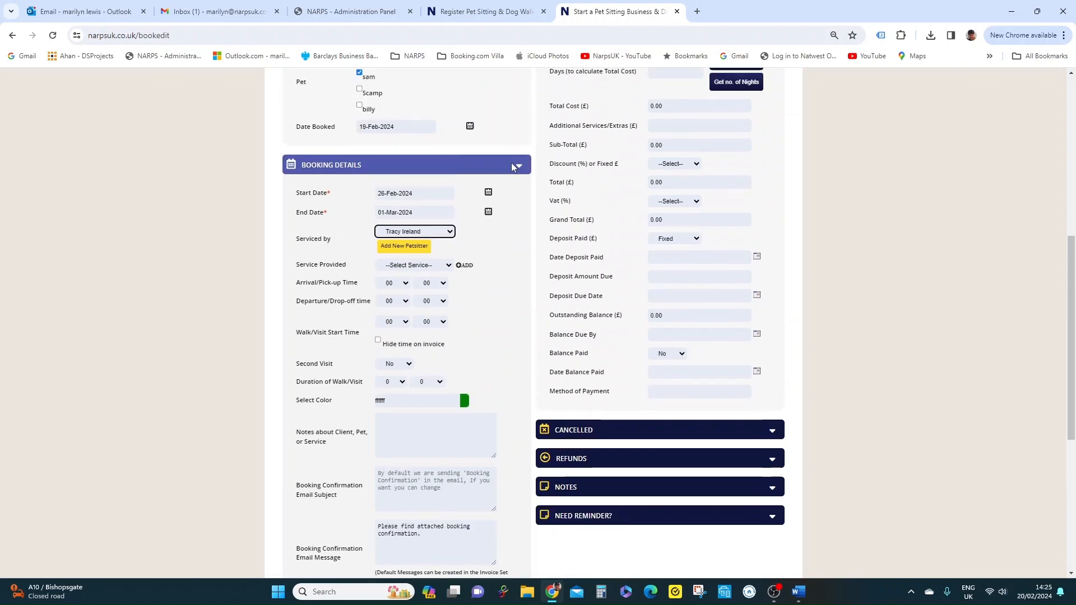
pyautogui.scroll(-2, 507, 185)
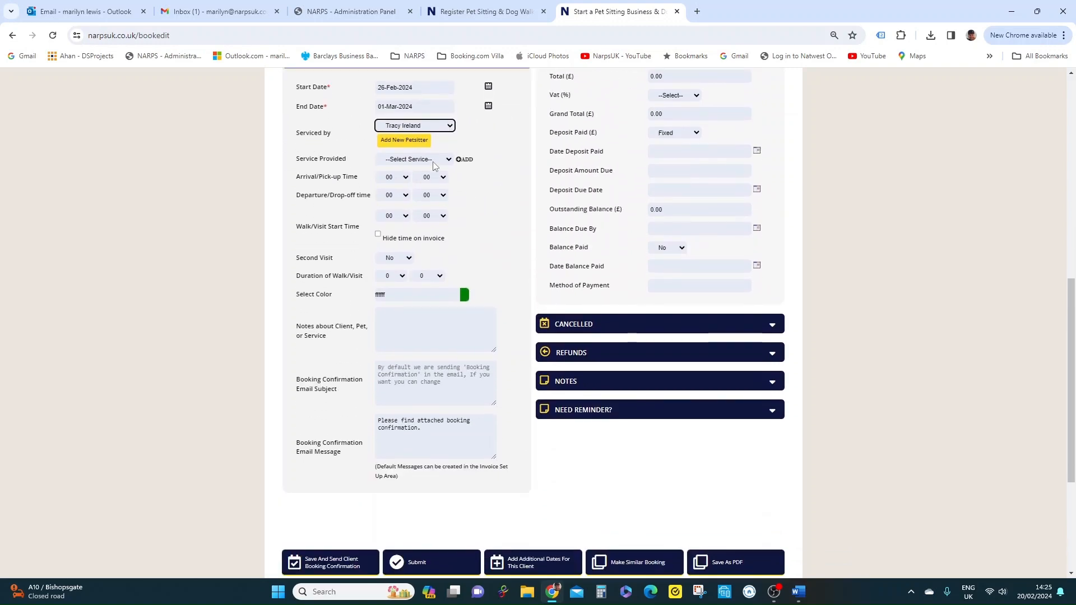
pyautogui.click(434, 163)
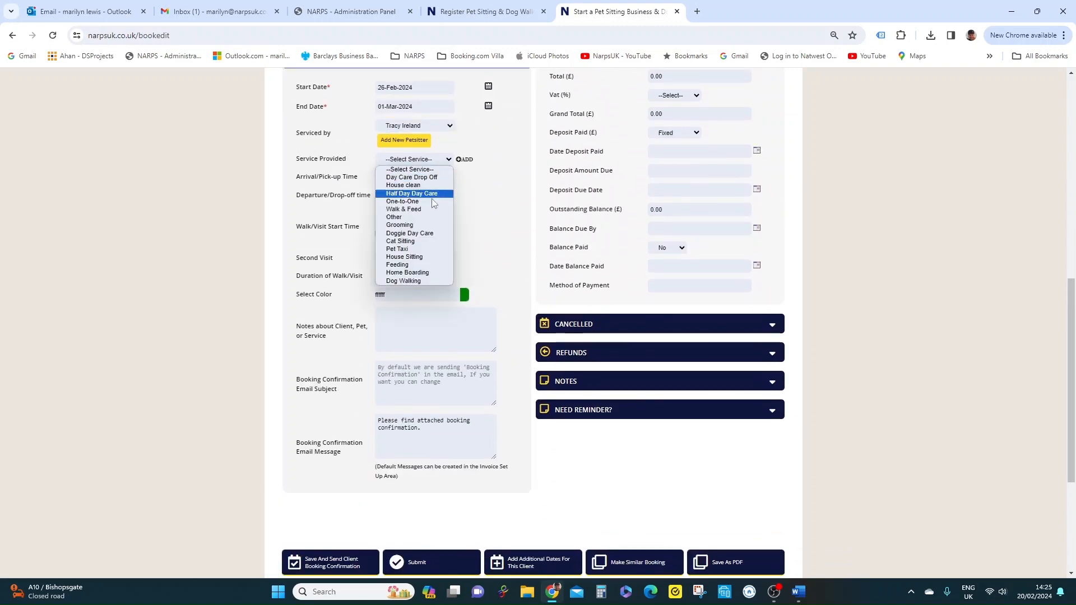
pyautogui.click(422, 280)
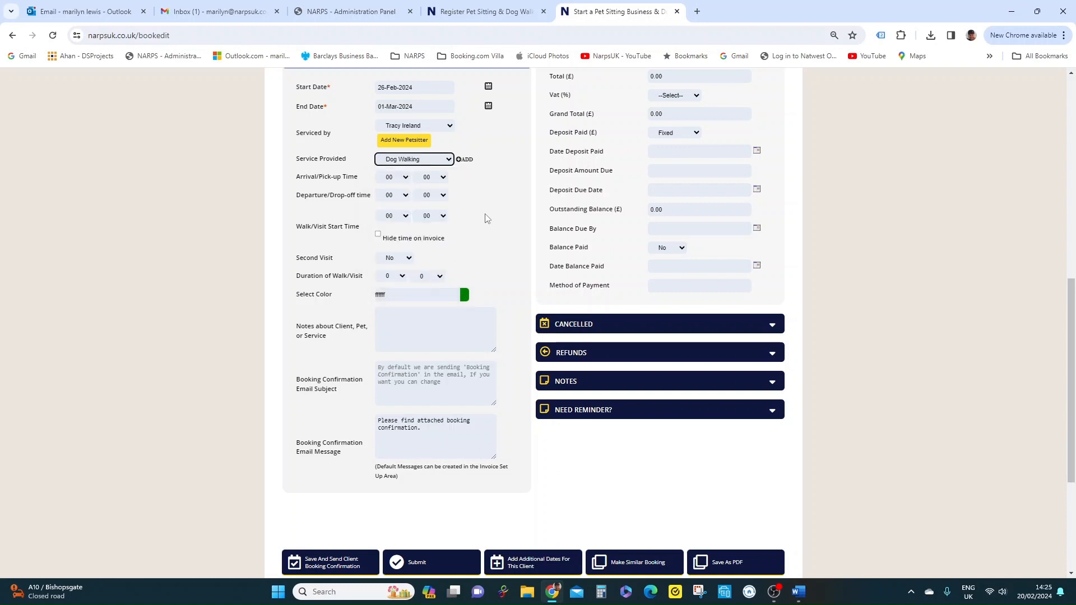
# Set the booking's arrival/pick-up time to 12:00 and its departure/drop-off time to 13:00.
pyautogui.scroll(-1, 482, 213)
pyautogui.click(405, 122)
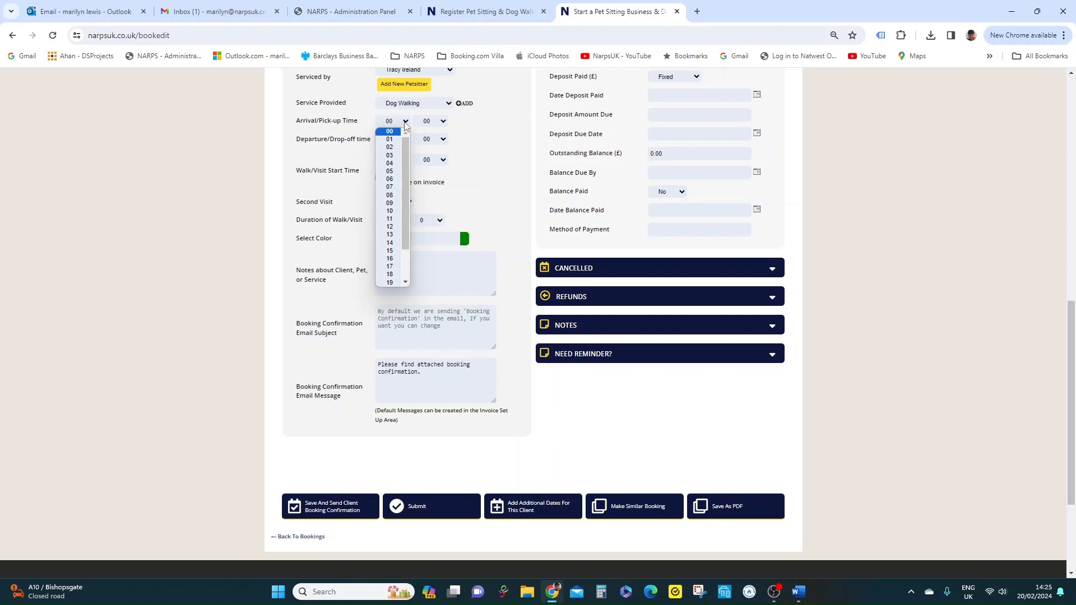
pyautogui.click(395, 227)
pyautogui.click(399, 141)
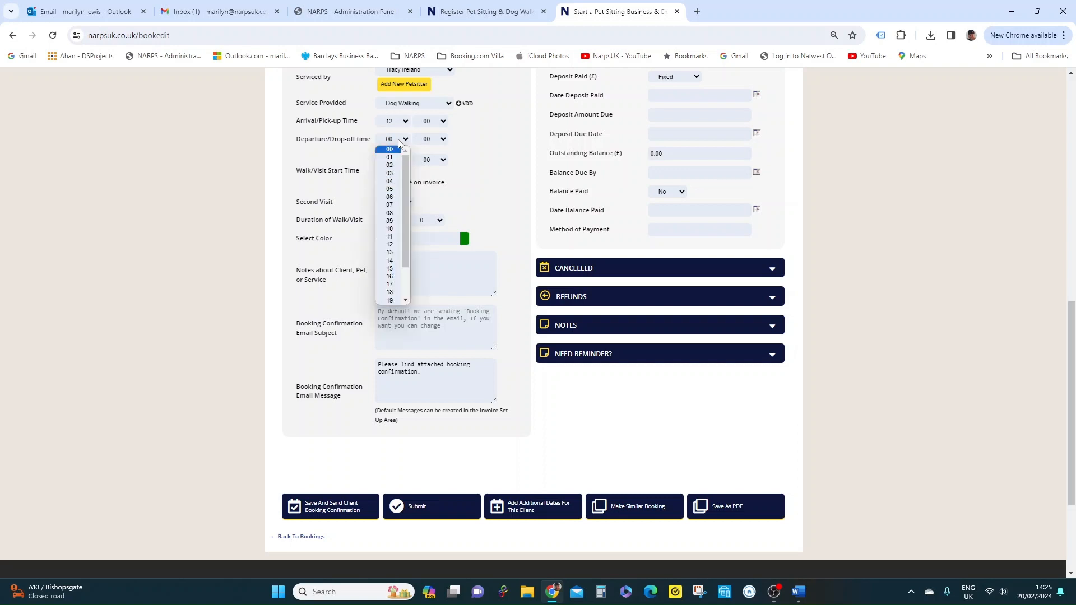
pyautogui.click(396, 253)
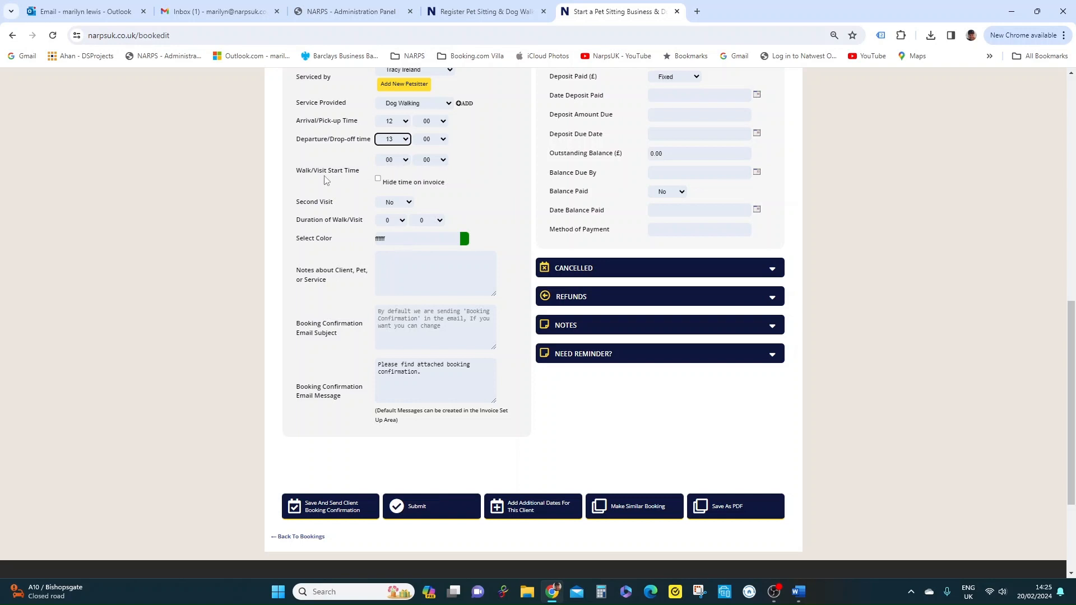
# Set the walk/visit start time to 12:00 and the duration of the walk to 1 hour.
pyautogui.click(391, 160)
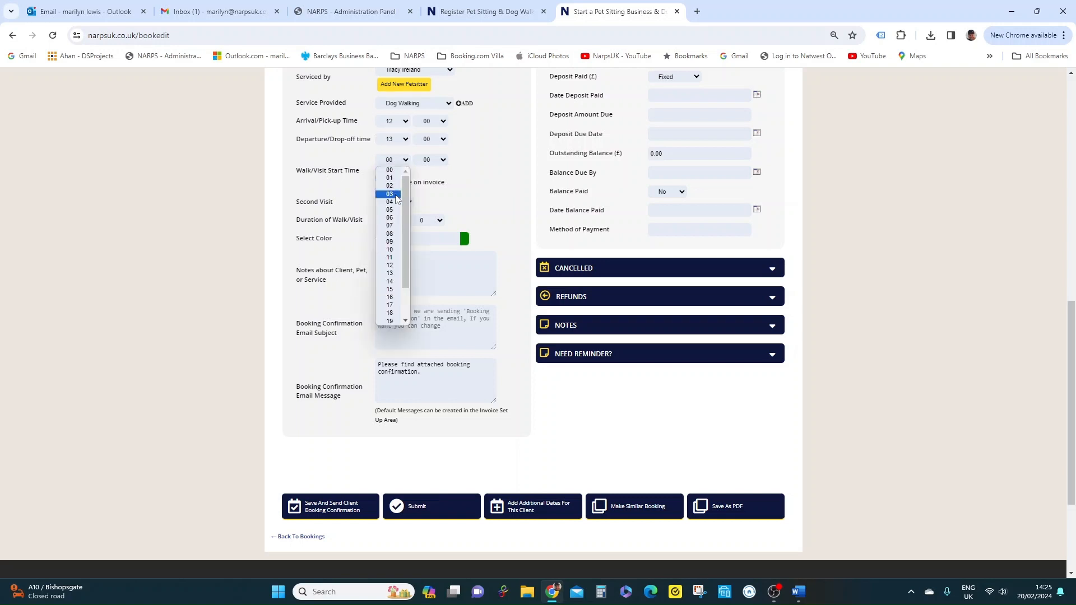
pyautogui.click(398, 265)
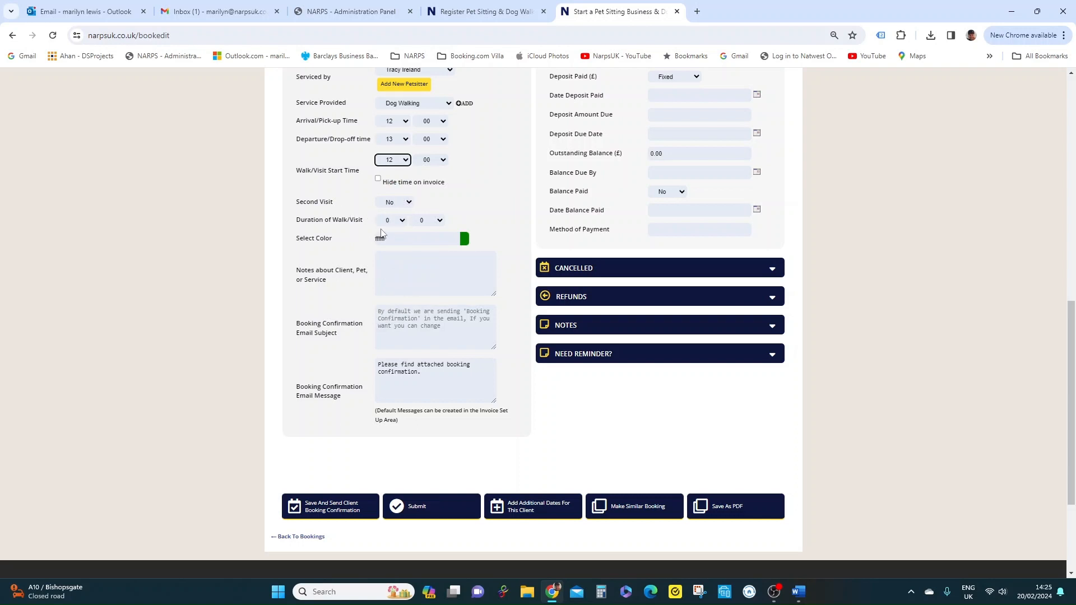
pyautogui.click(399, 224)
pyautogui.click(394, 237)
pyautogui.scroll(-1, 425, 222)
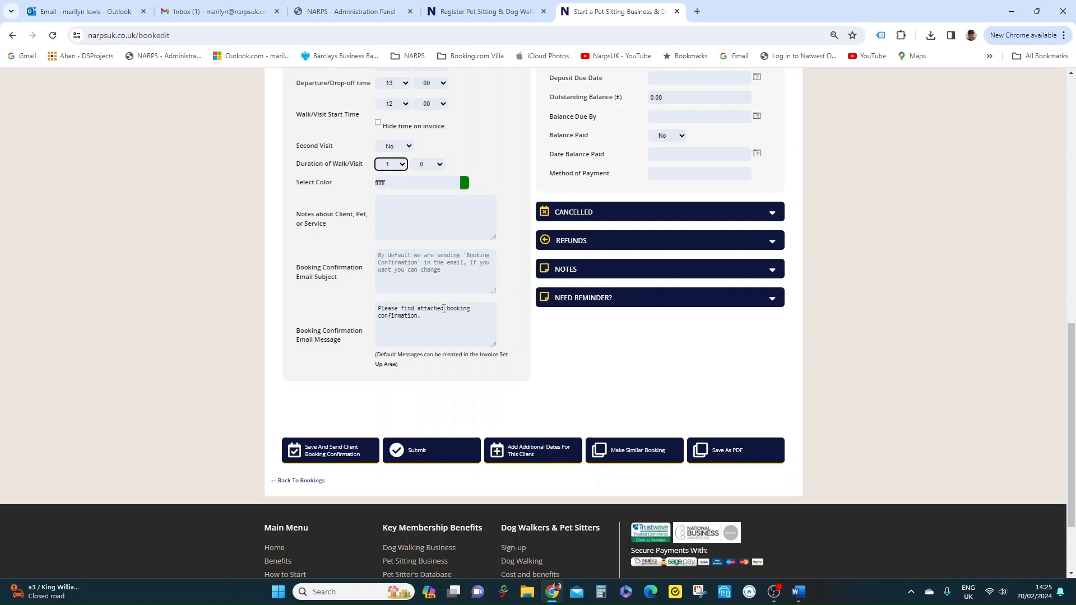
# Set the booking's cost per walk to £20 and calculate the number of days for the total cost.
pyautogui.scroll(7, 442, 307)
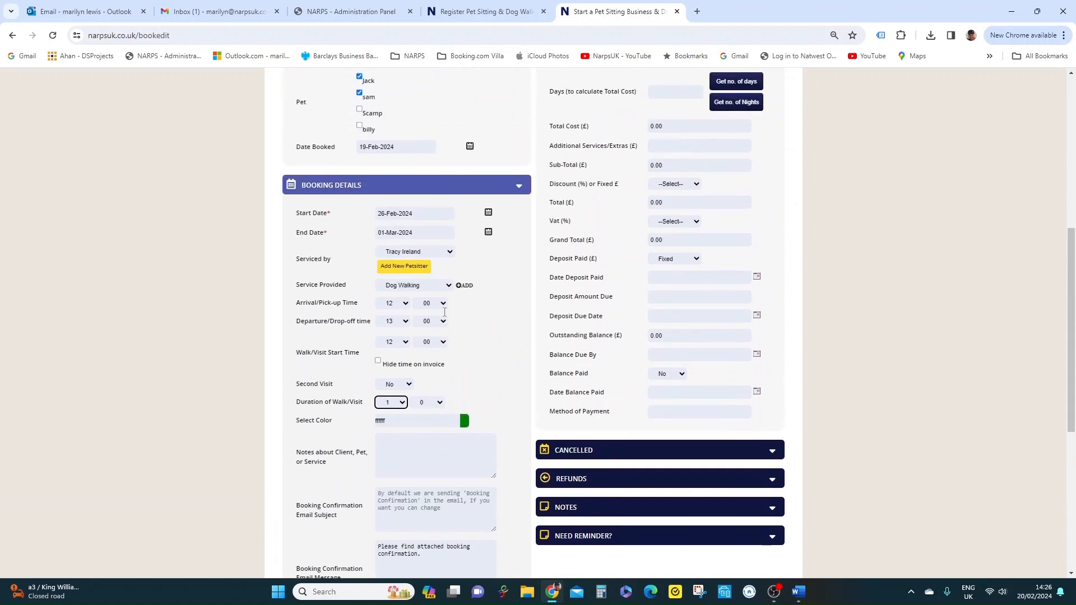
pyautogui.scroll(1, 451, 308)
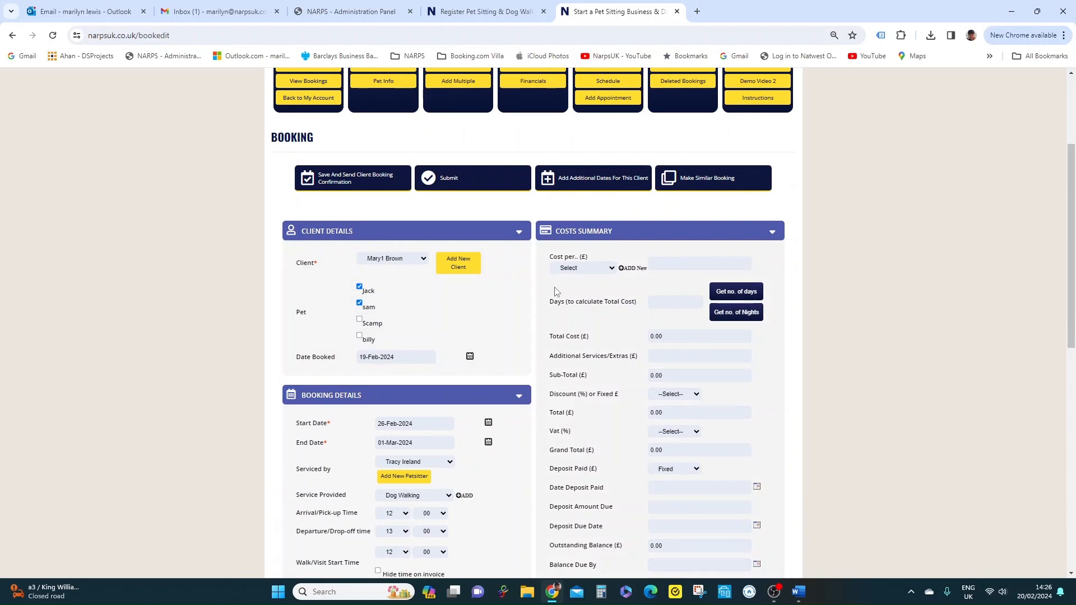
pyautogui.click(606, 274)
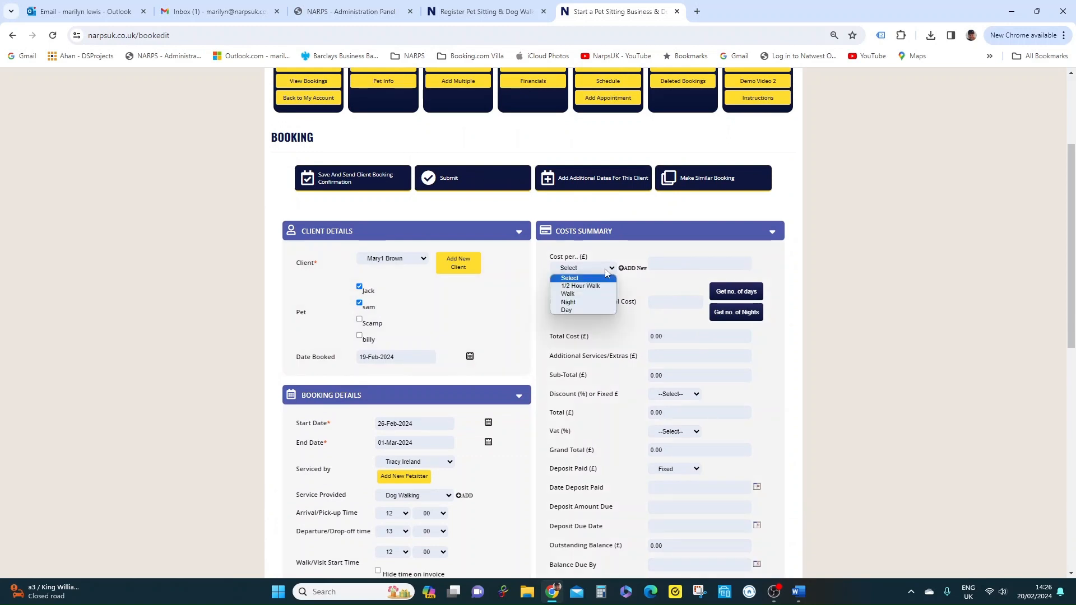
pyautogui.click(588, 295)
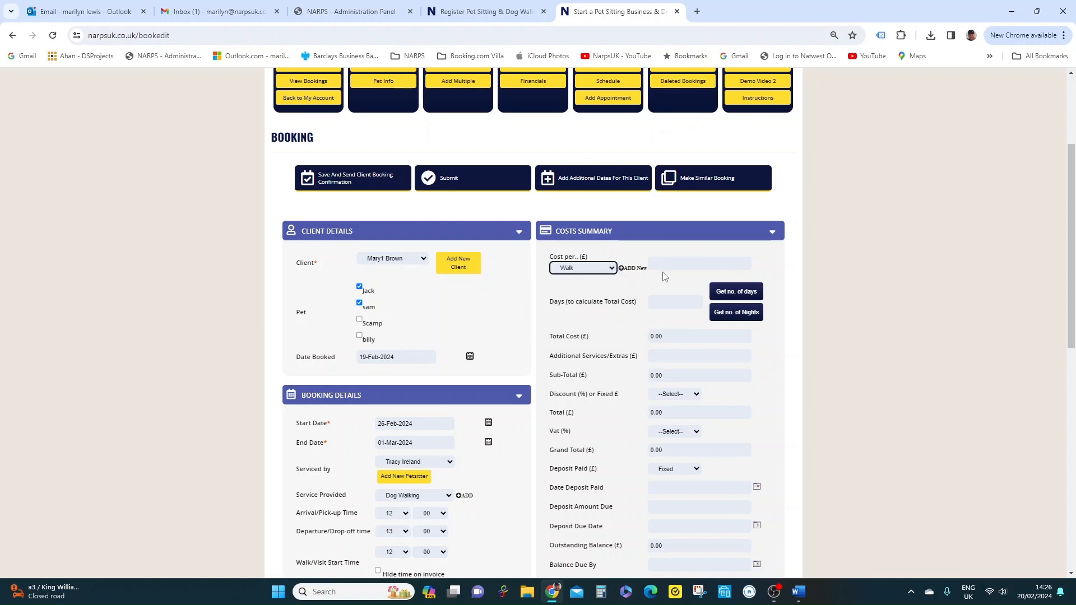
pyautogui.click(666, 265)
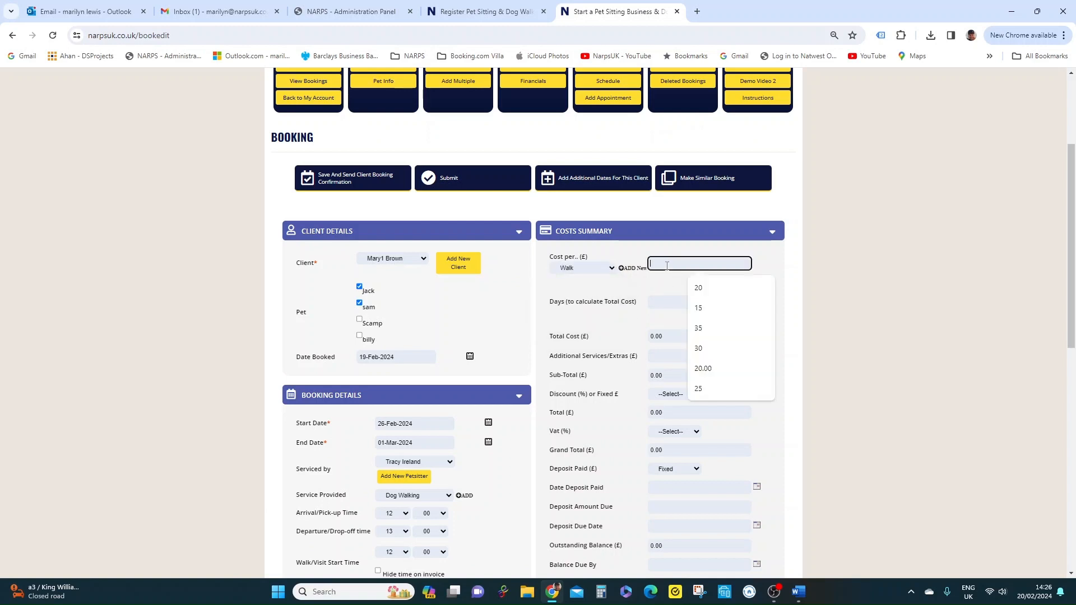
pyautogui.click(709, 296)
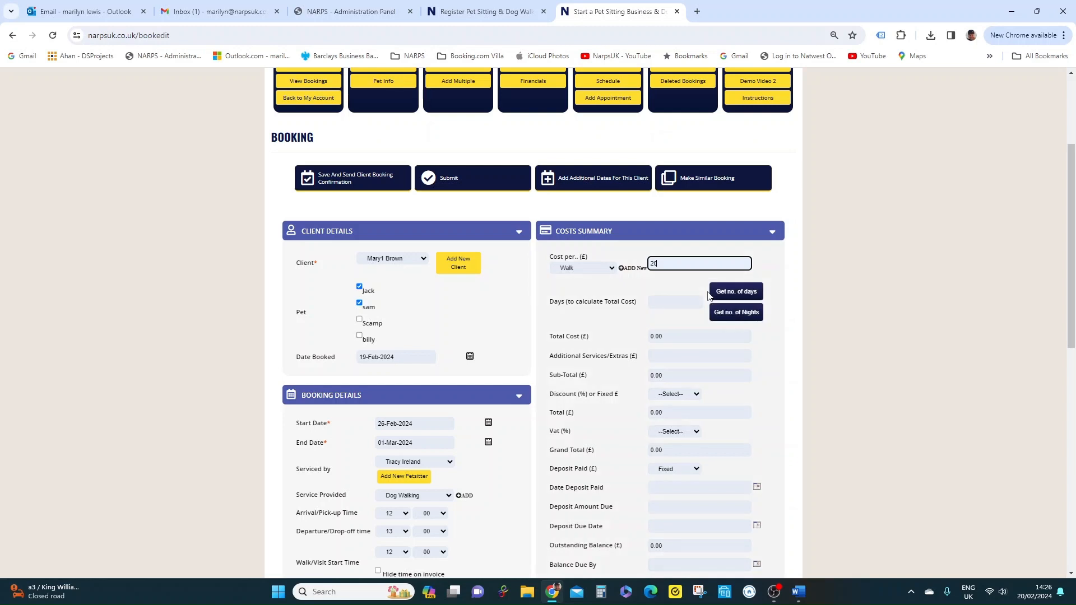
pyautogui.click(740, 296)
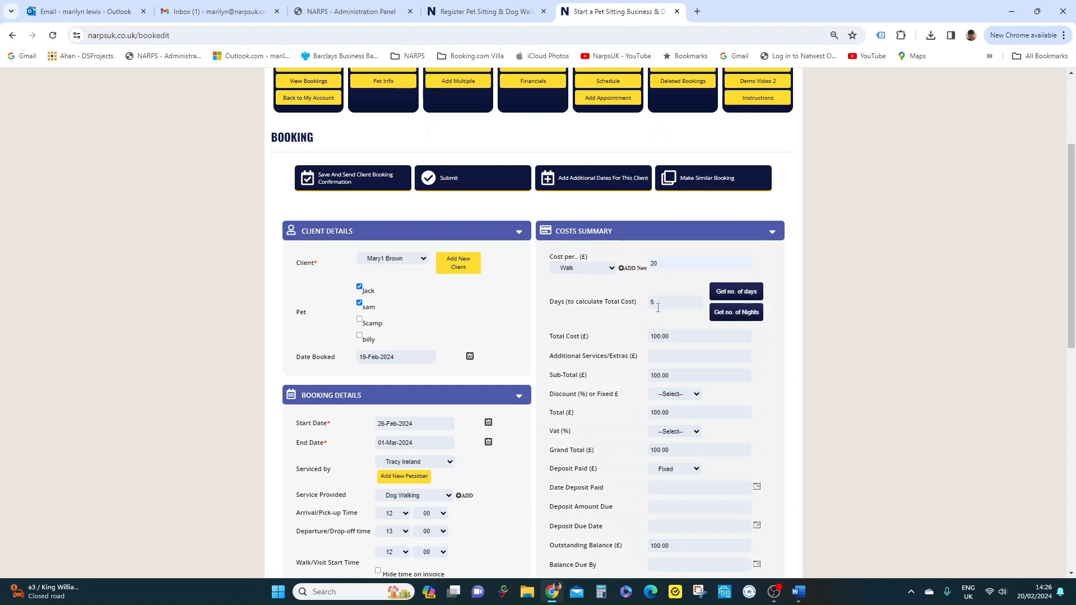
# Apply a 5% discount to the booking's sub-total in the costs summary.
pyautogui.scroll(-1, 668, 306)
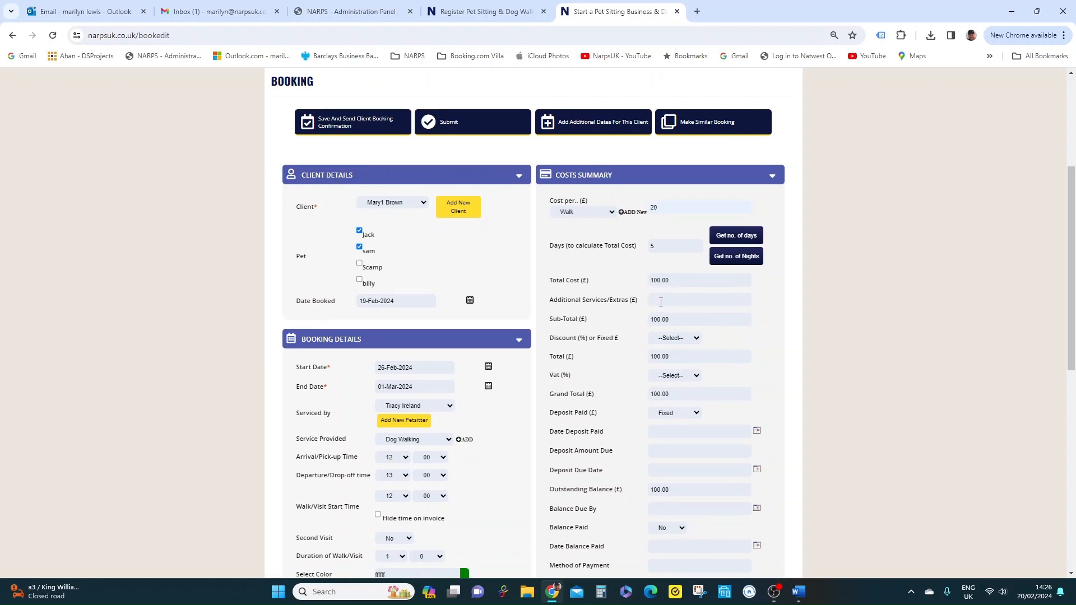
pyautogui.scroll(-1, 661, 302)
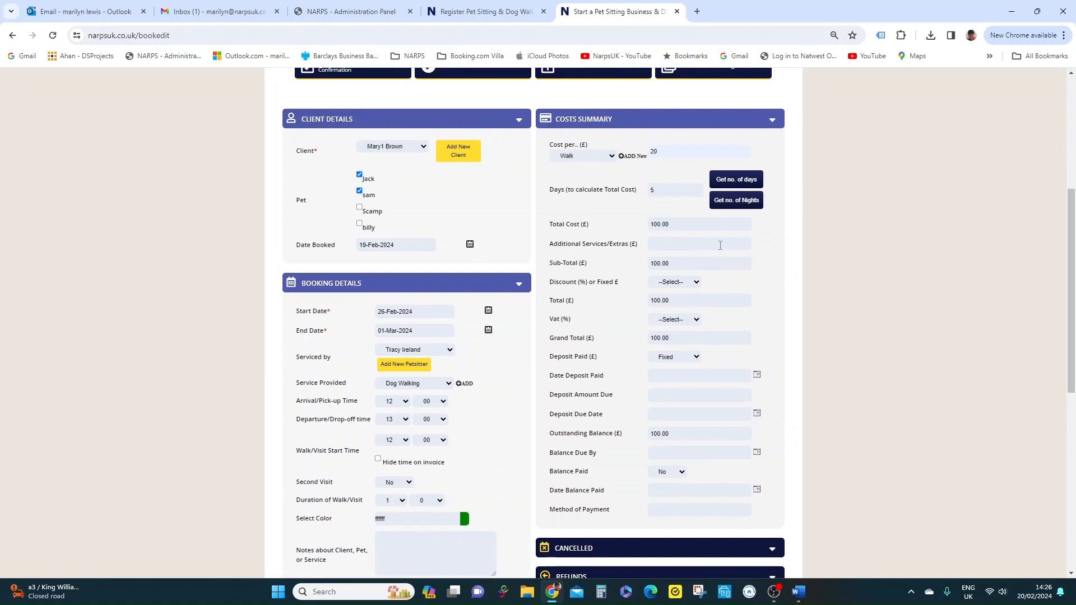
pyautogui.click(683, 286)
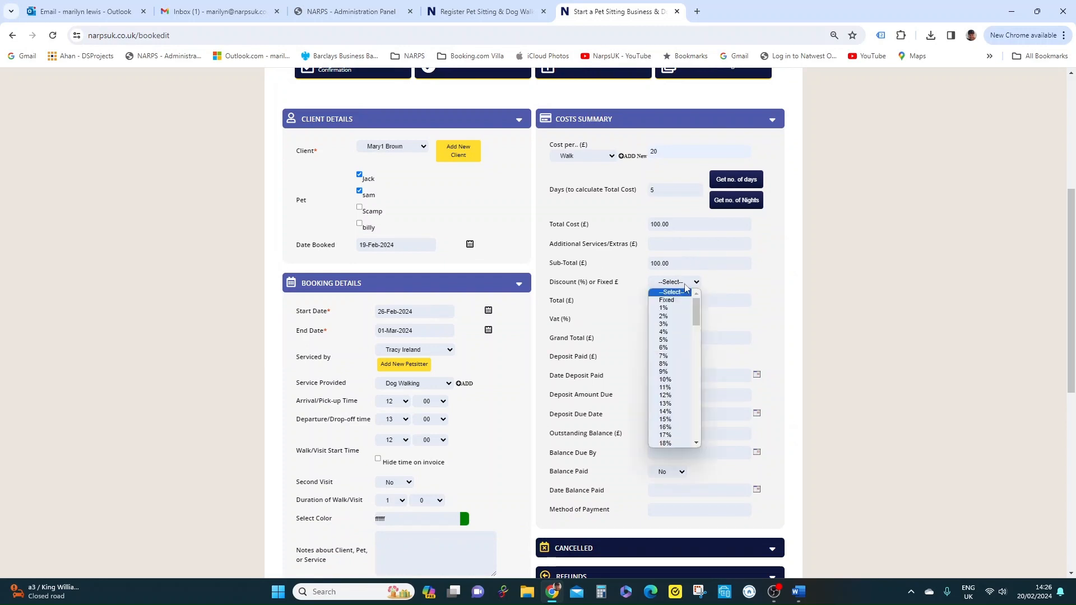
pyautogui.click(685, 287)
pyautogui.scroll(-1, 685, 287)
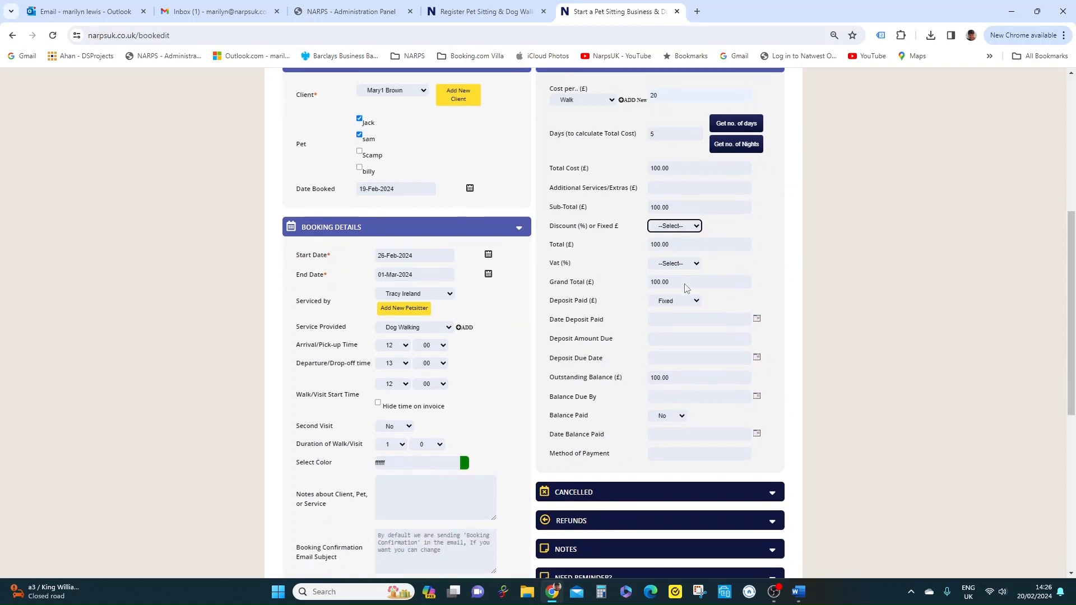
pyautogui.click(686, 227)
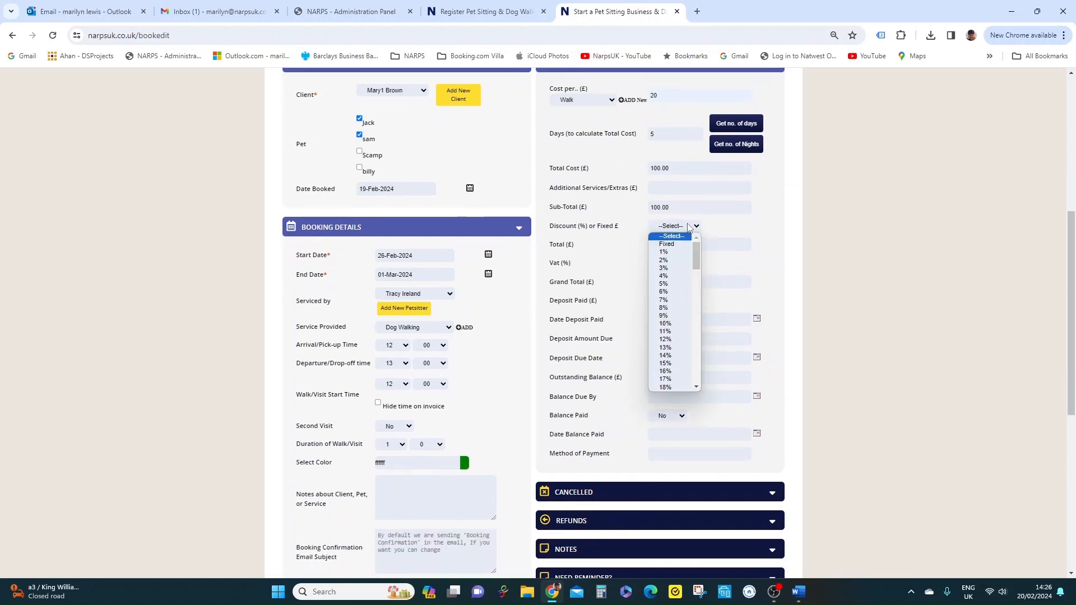
pyautogui.click(669, 284)
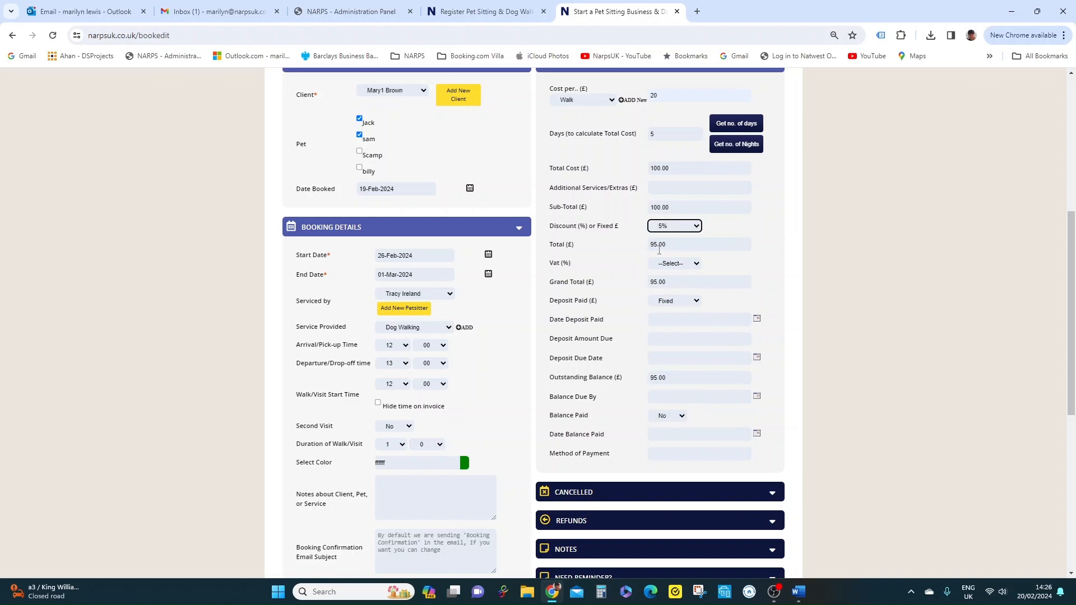
# Examine the VAT options, the deposit and balance fields, and the headings for cancellation, refunds, notes and reminders.
pyautogui.click(685, 264)
pyautogui.click(685, 265)
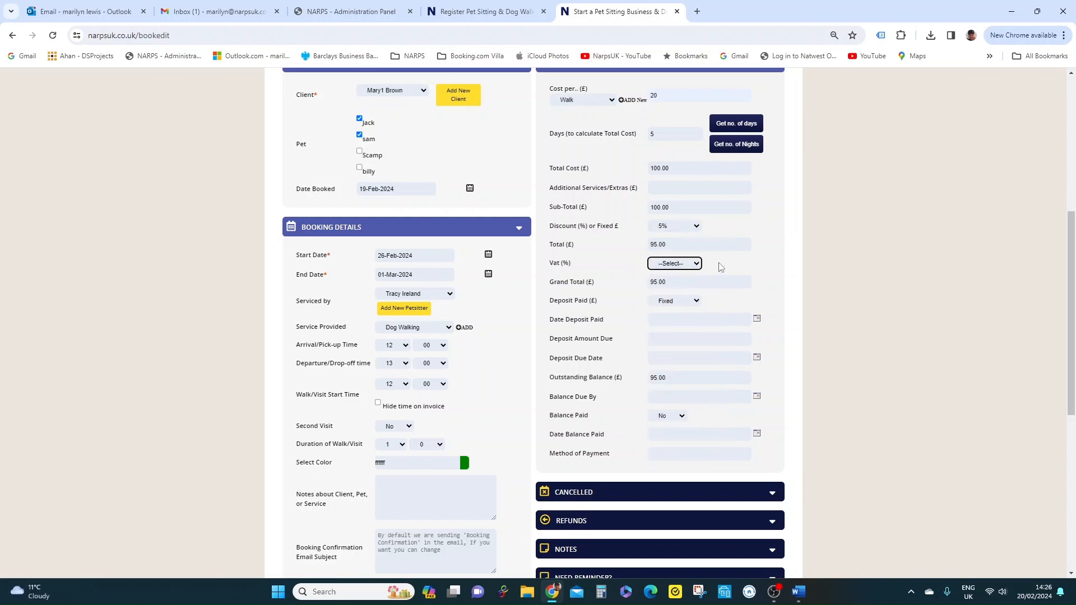
pyautogui.scroll(-1, 717, 264)
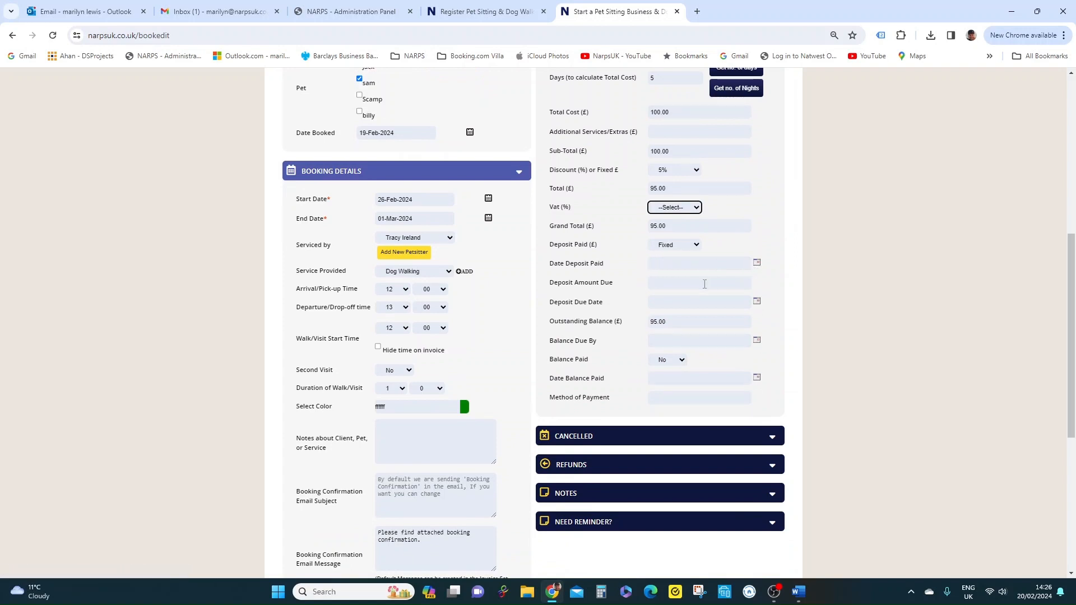
pyautogui.scroll(-1, 704, 284)
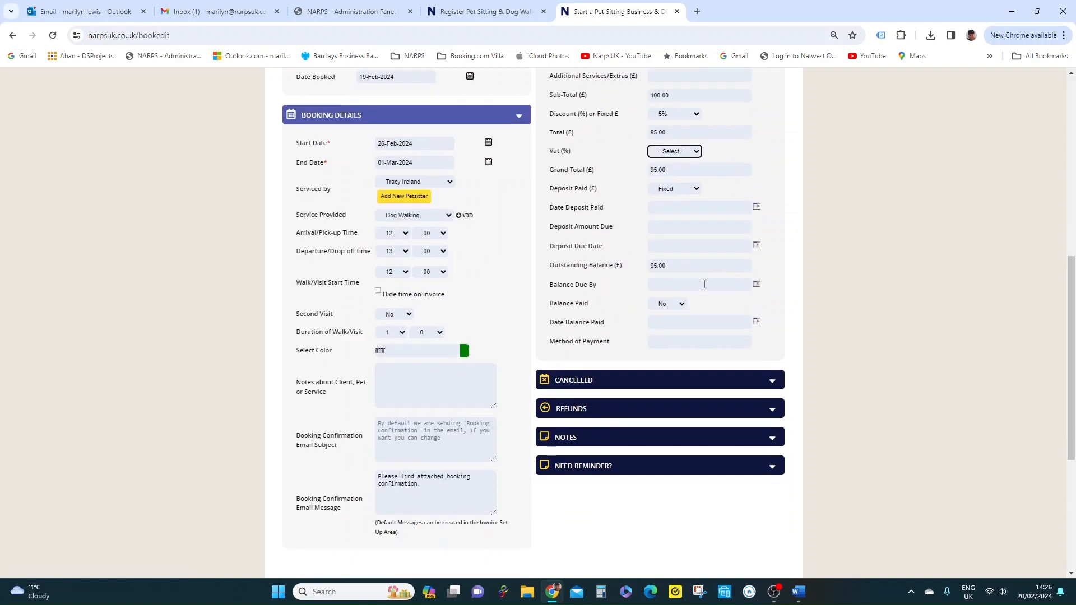
pyautogui.scroll(-2, 670, 309)
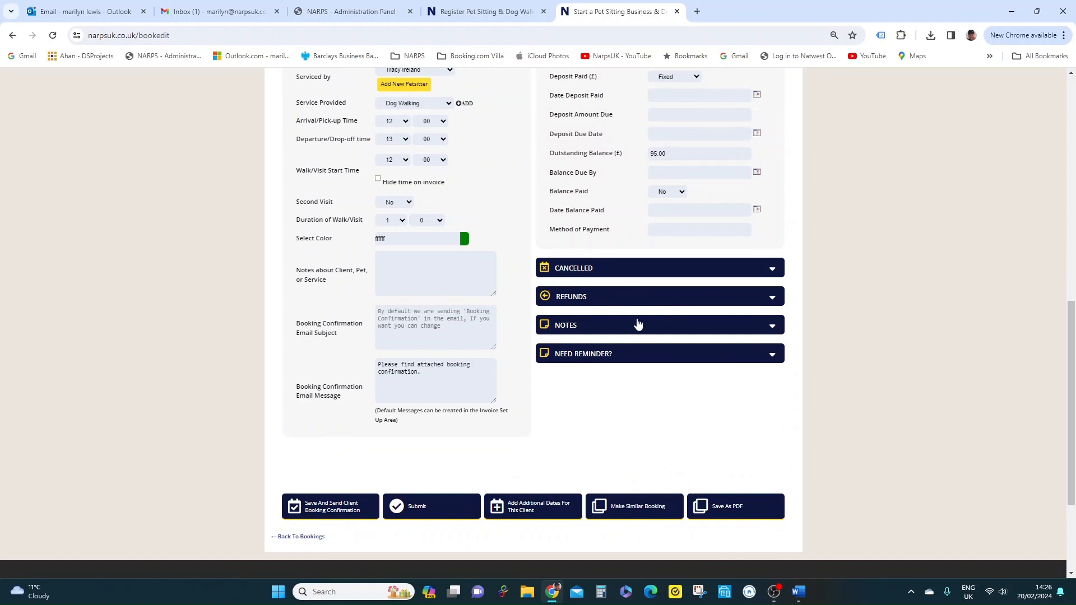
pyautogui.scroll(-1, 636, 364)
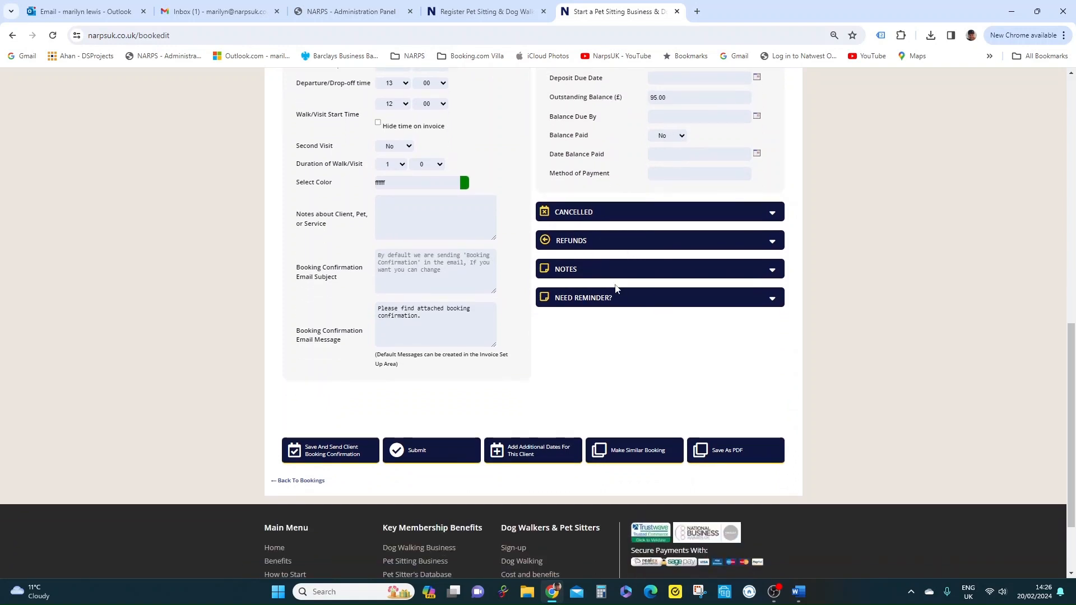